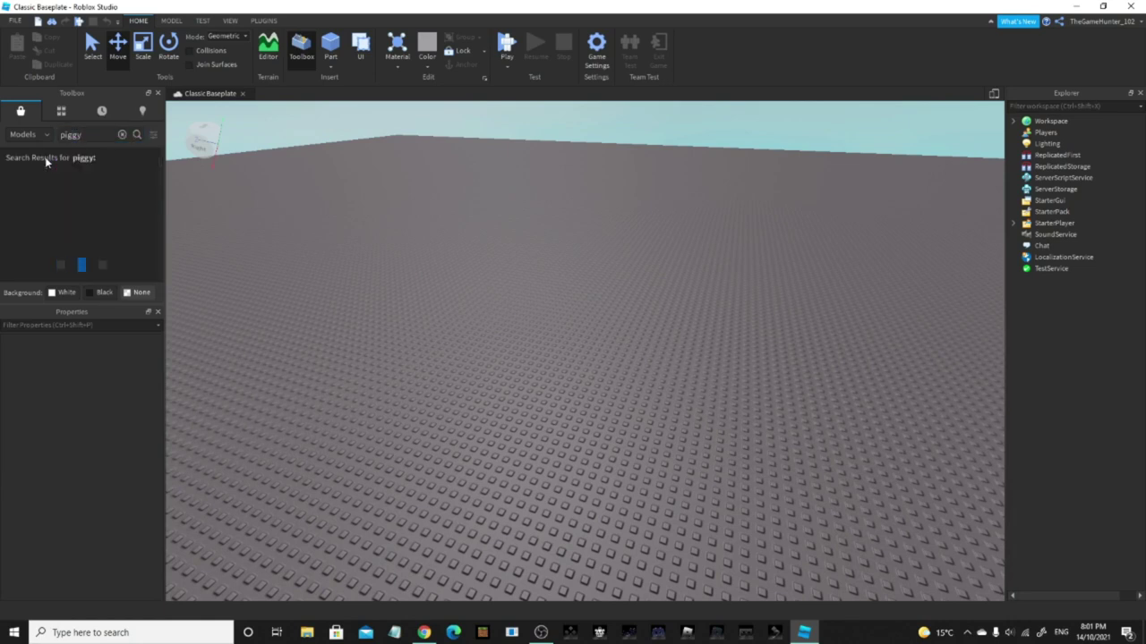
Browse the saved personal models and insert the grouped model containing the piggy main menu set.
right_drag(501, 240, 337, 392)
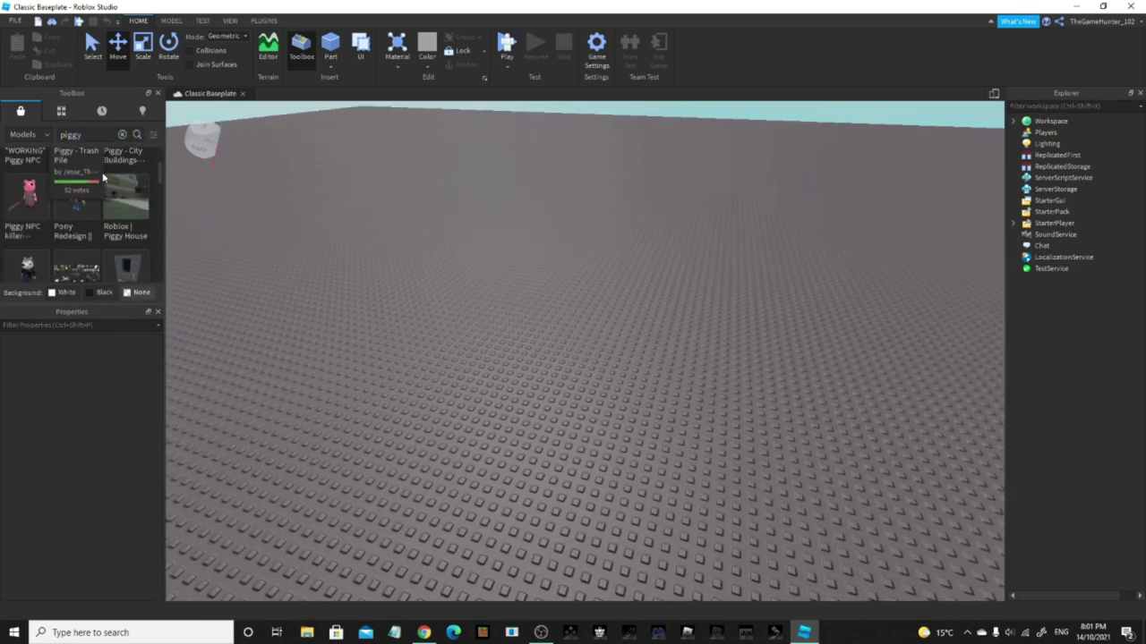
click(61, 111)
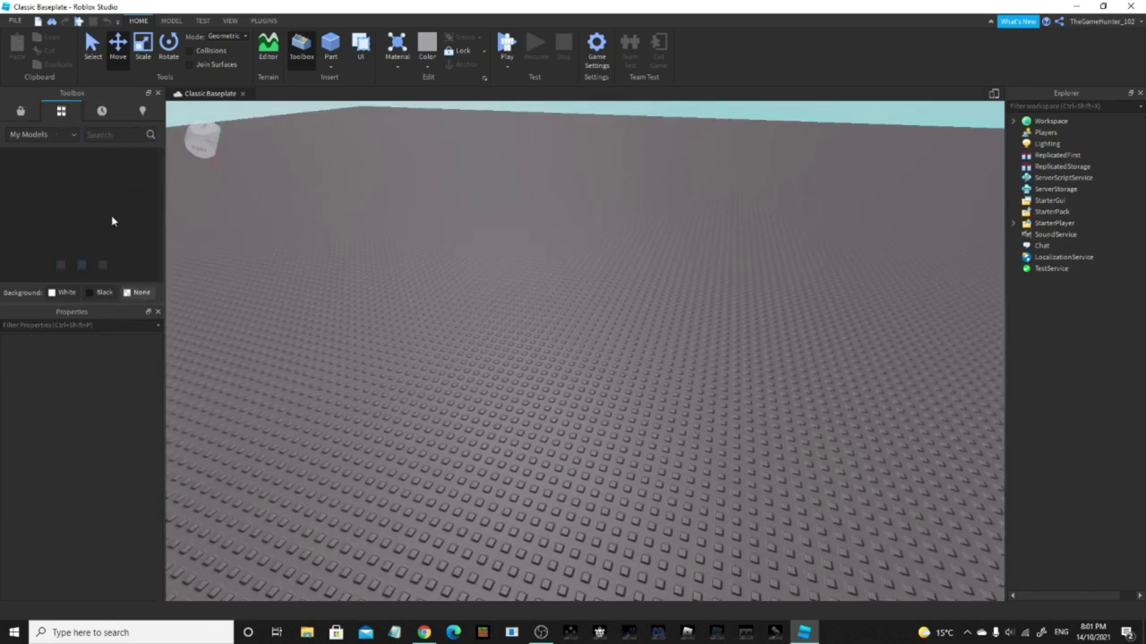
scroll(135, 179, down, 3)
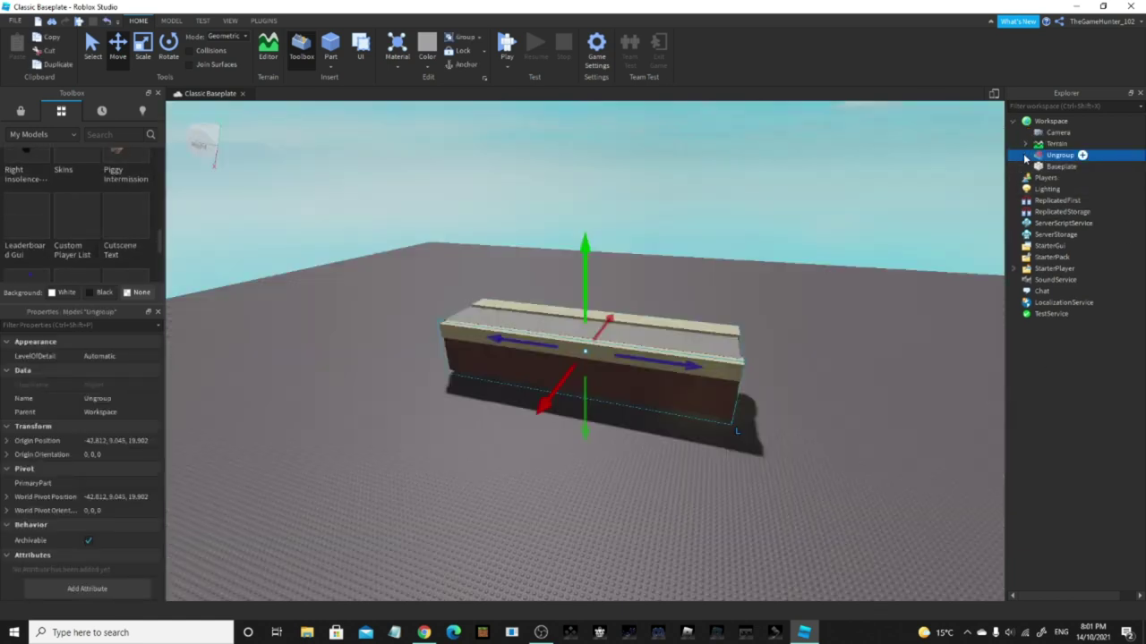
Move the Georgie and Piggy models out of MainMenu into the top-level Workspace and delete the remaining Ungroup model.
click(1025, 155)
click(1038, 201)
click(1050, 223)
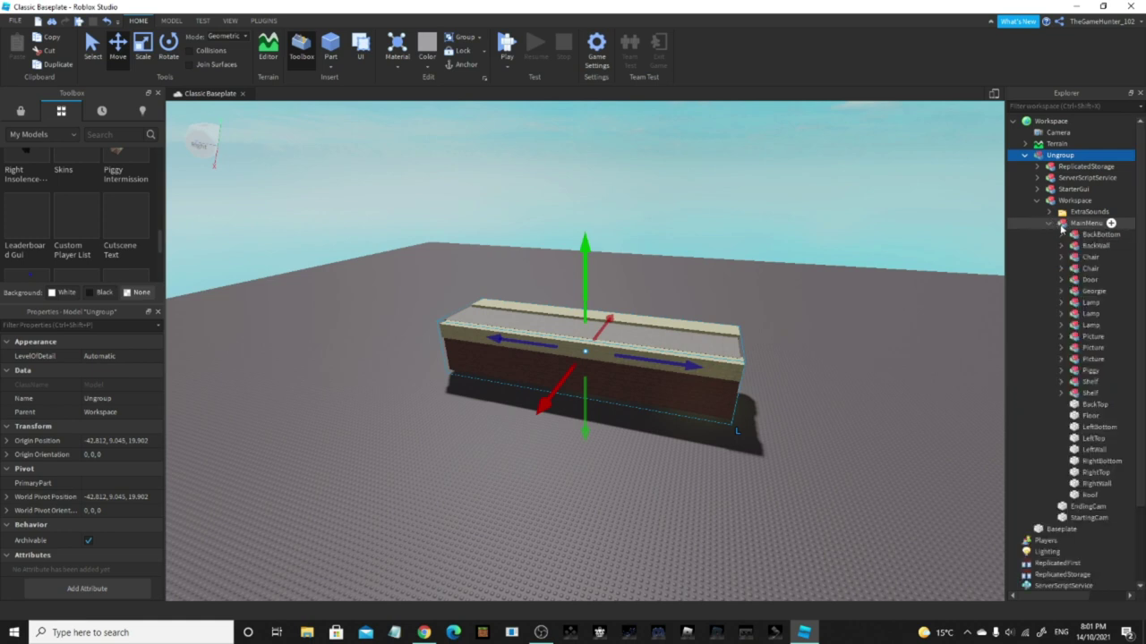
click(1094, 291)
ctrl+click(1055, 370)
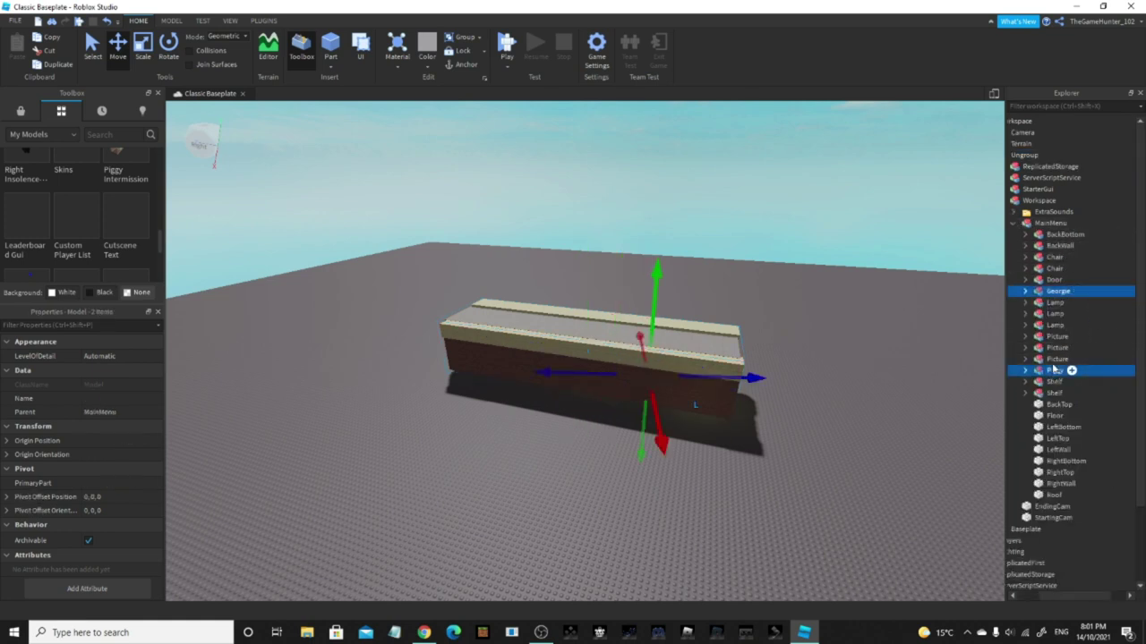
drag(1052, 289, 1052, 123)
click(683, 340)
key(Delete)
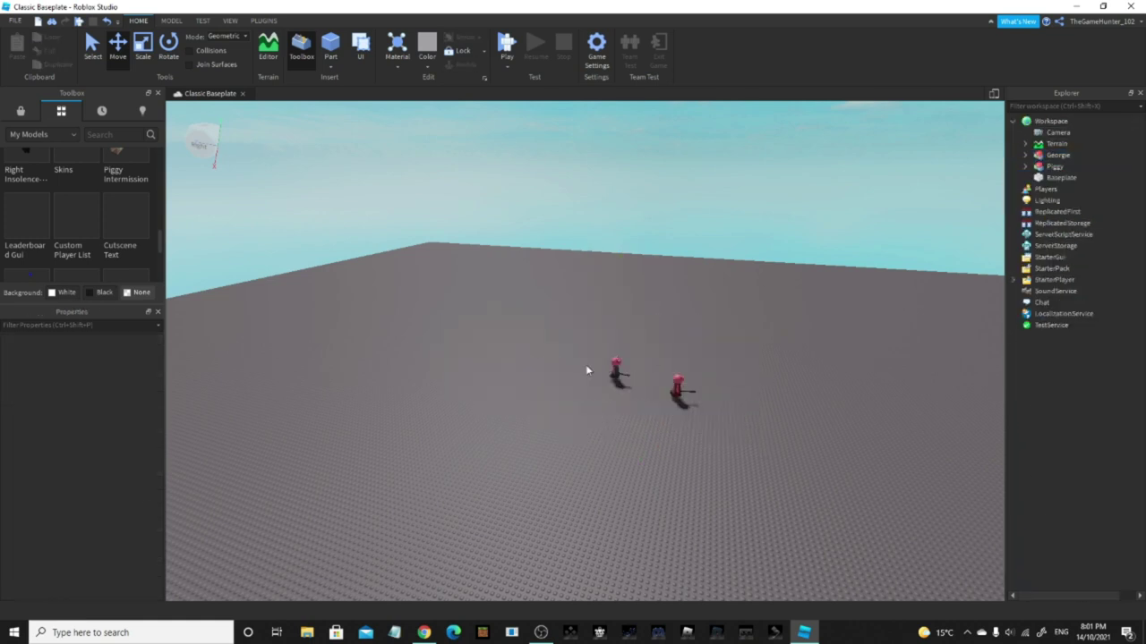
Place the Piggy and Georgie characters close together on the baseplate, with Piggy at about (-37.8, 3, -5.5).
scroll(585, 364, up, 4)
key(w)
right_drag(750, 406, 751, 406)
key(s)
drag(558, 482, 539, 465)
drag(617, 386, 617, 464)
click(847, 499)
right_drag(848, 499, 847, 499)
key(w)
key(s)
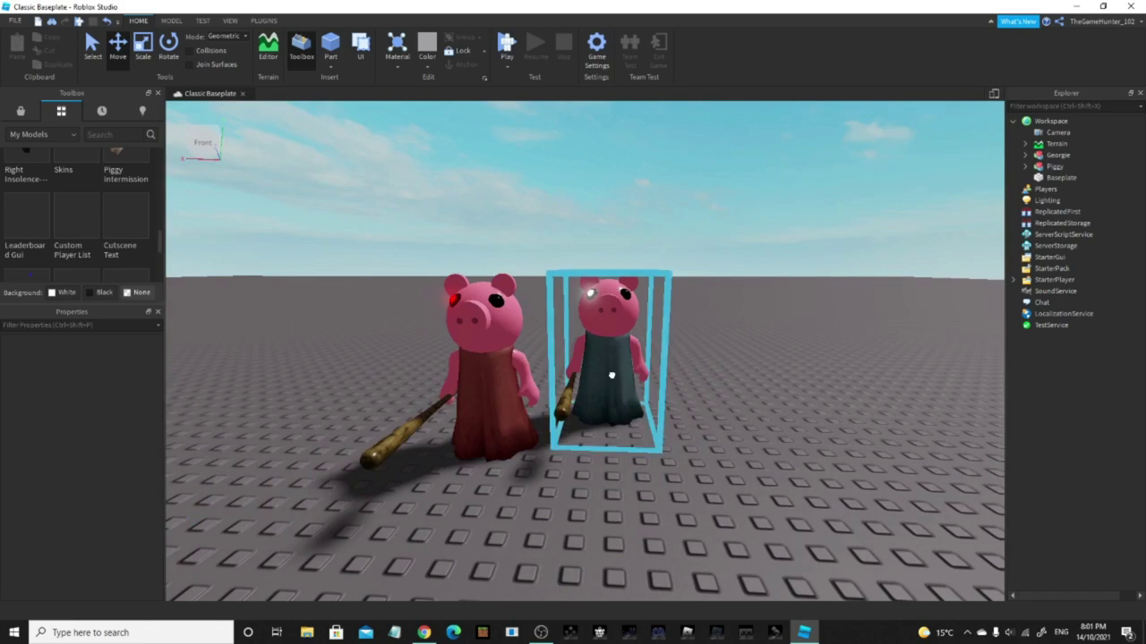
Shift Georgie sideways away from Piggy to about (-44.7, 3, -2.3).
click(611, 376)
drag(682, 359, 716, 362)
click(816, 411)
scroll(815, 411, down, 5)
scroll(815, 410, up, 5)
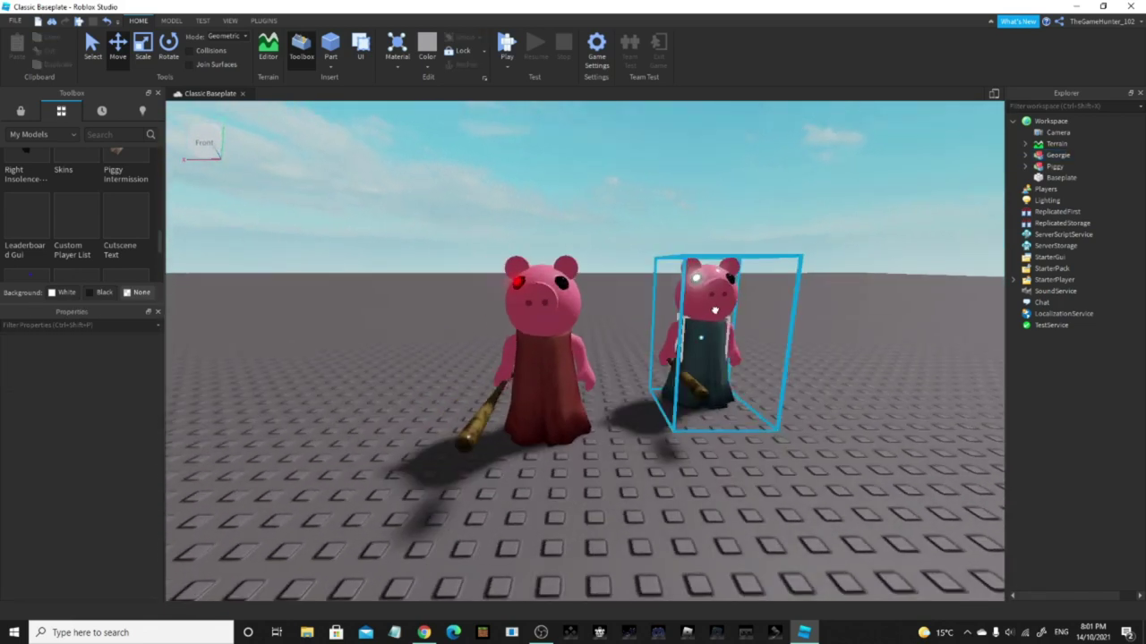
click(714, 310)
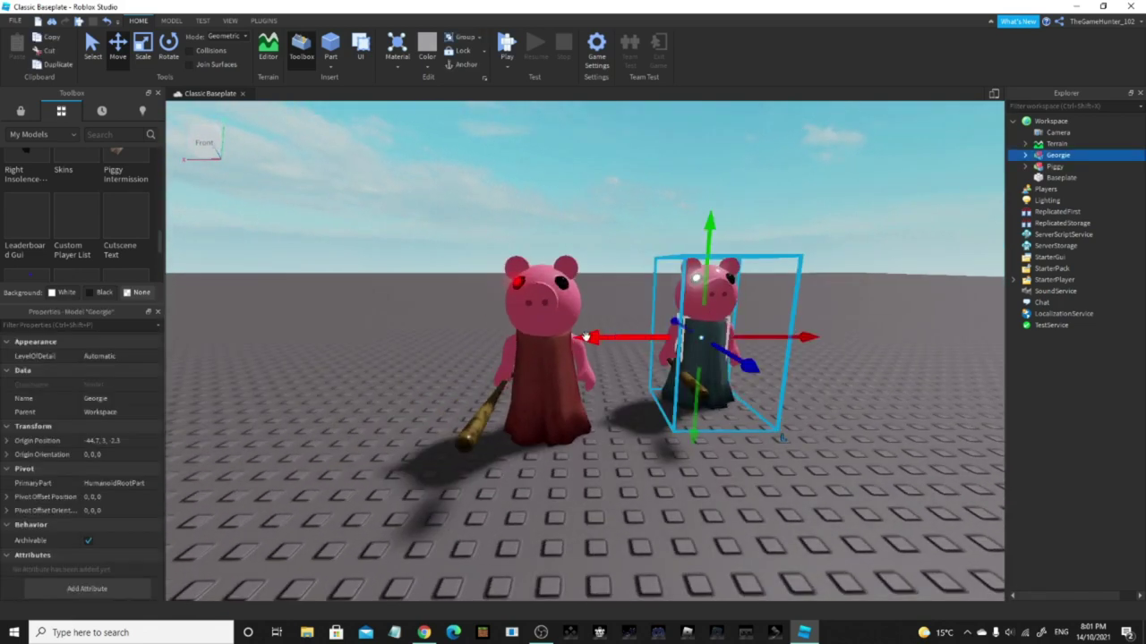
click(264, 21)
click(528, 299)
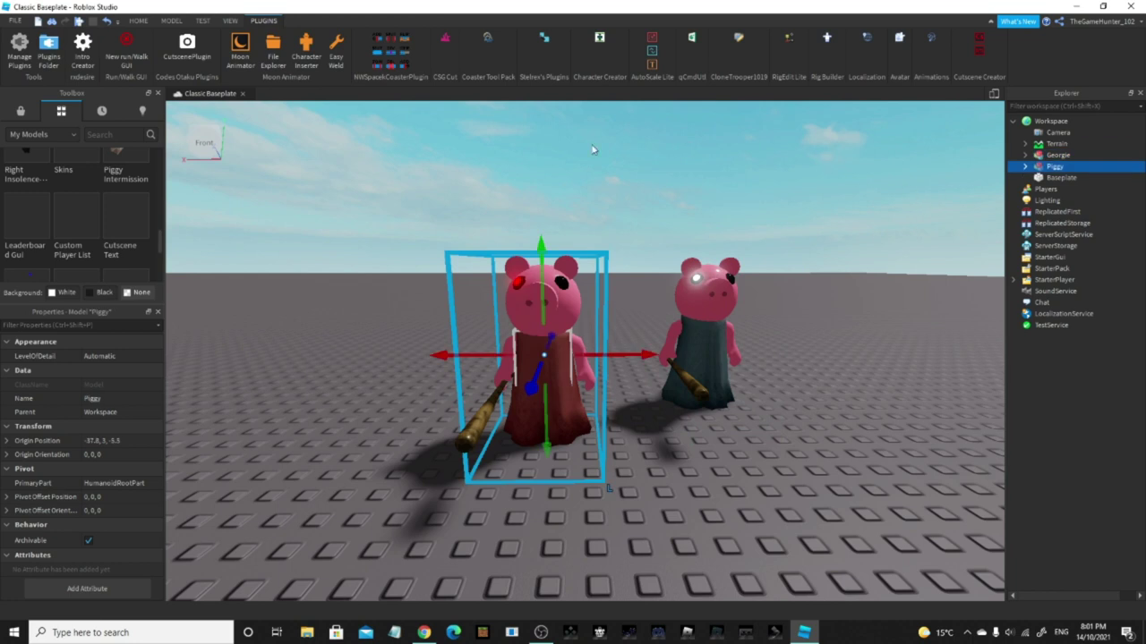
key(s)
key(d)
click(170, 21)
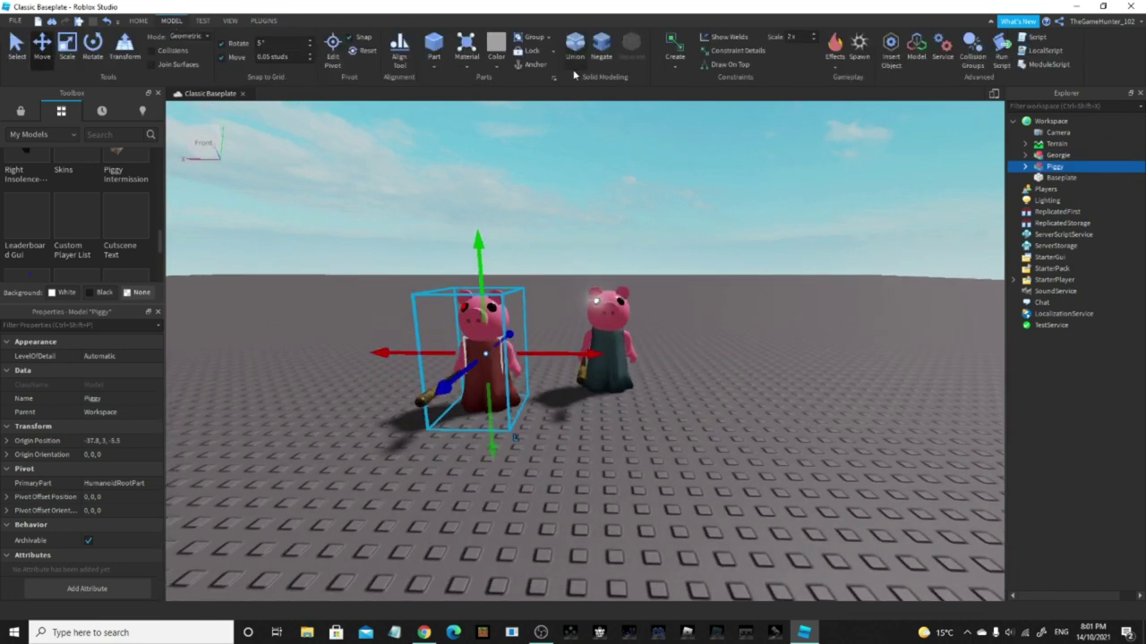
click(138, 20)
click(266, 20)
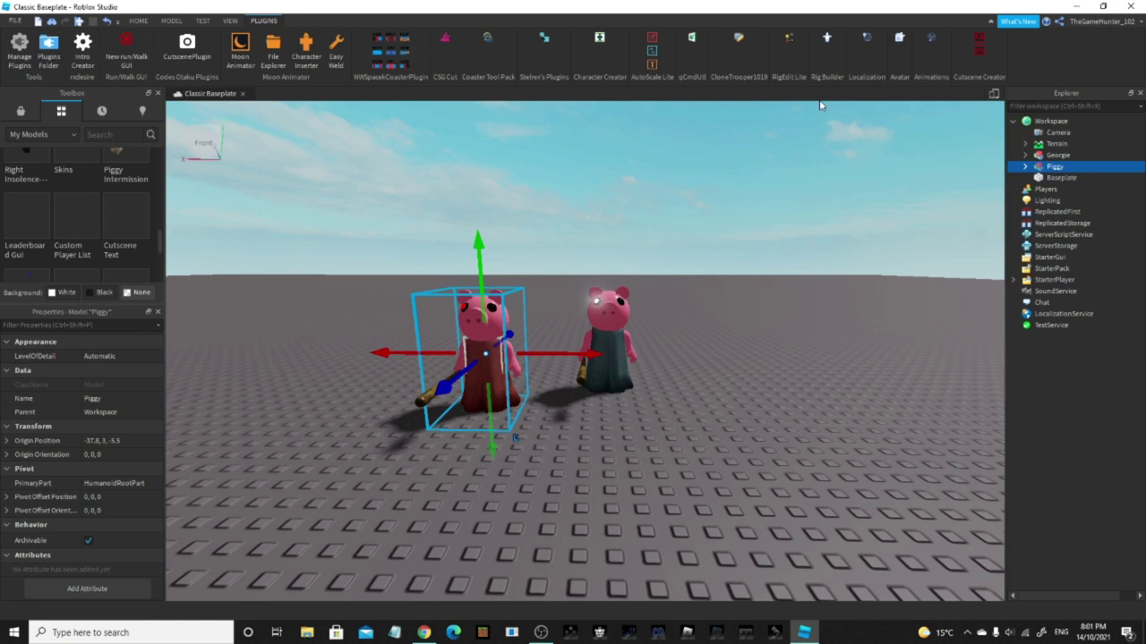
click(928, 43)
click(592, 296)
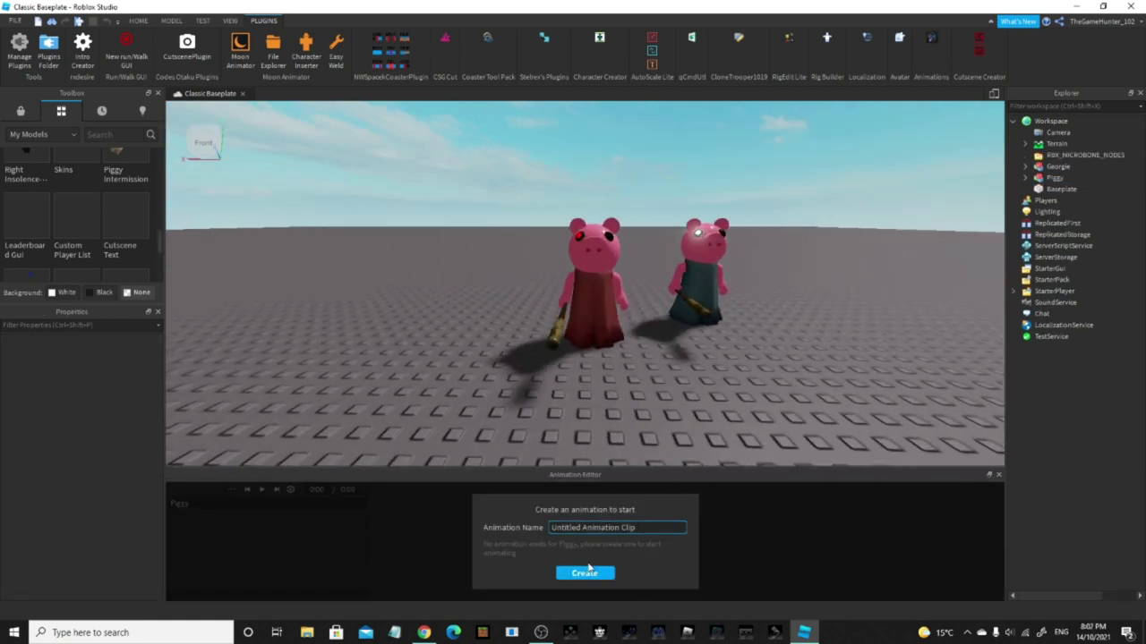
click(999, 475)
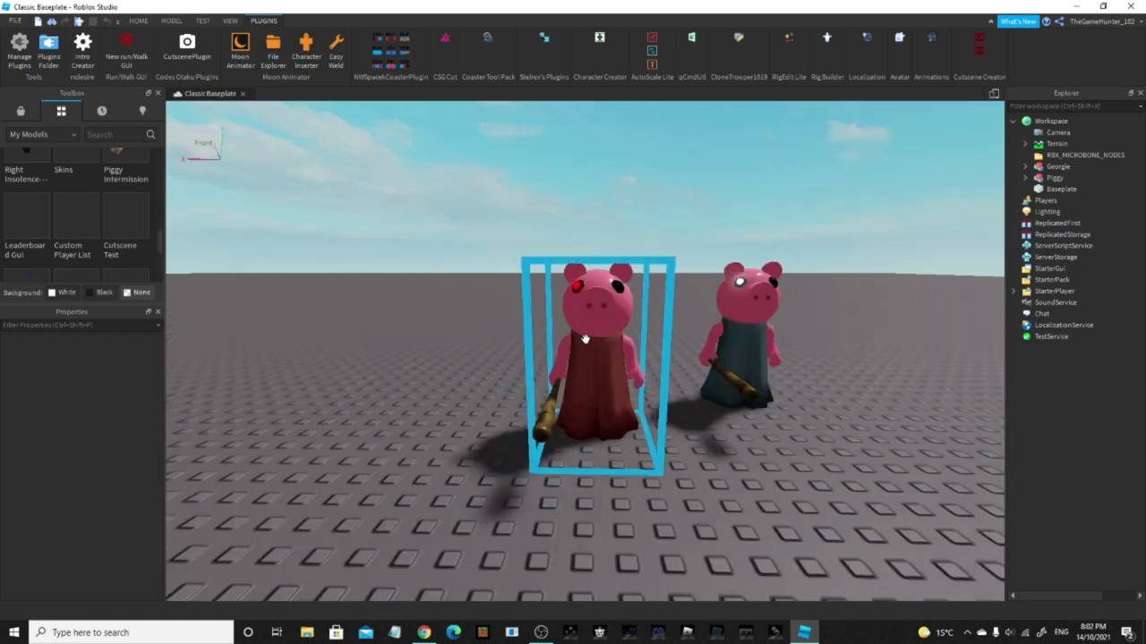
key(a)
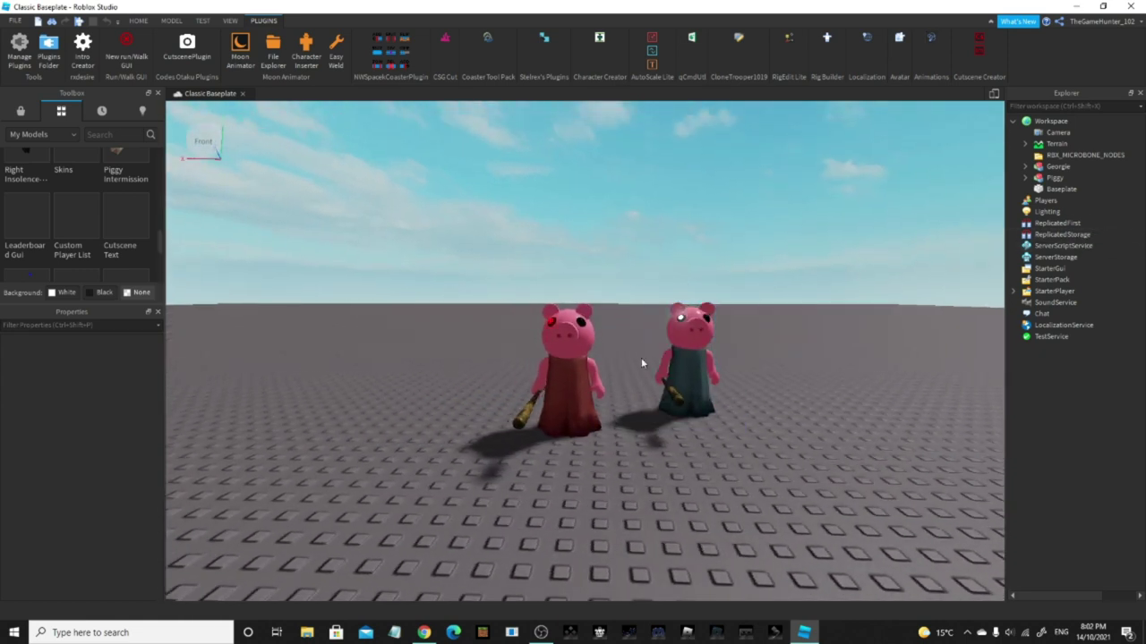
Examine the AnimationId of Piggy's Idle animation and the code in its Animate script.
click(571, 376)
click(1025, 177)
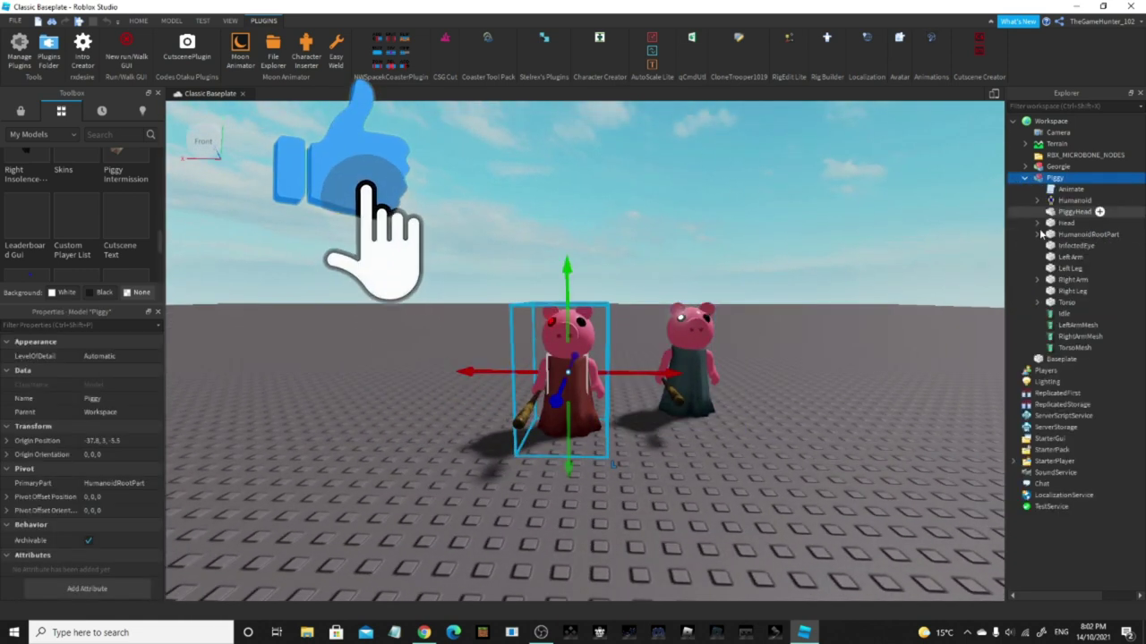
click(1056, 314)
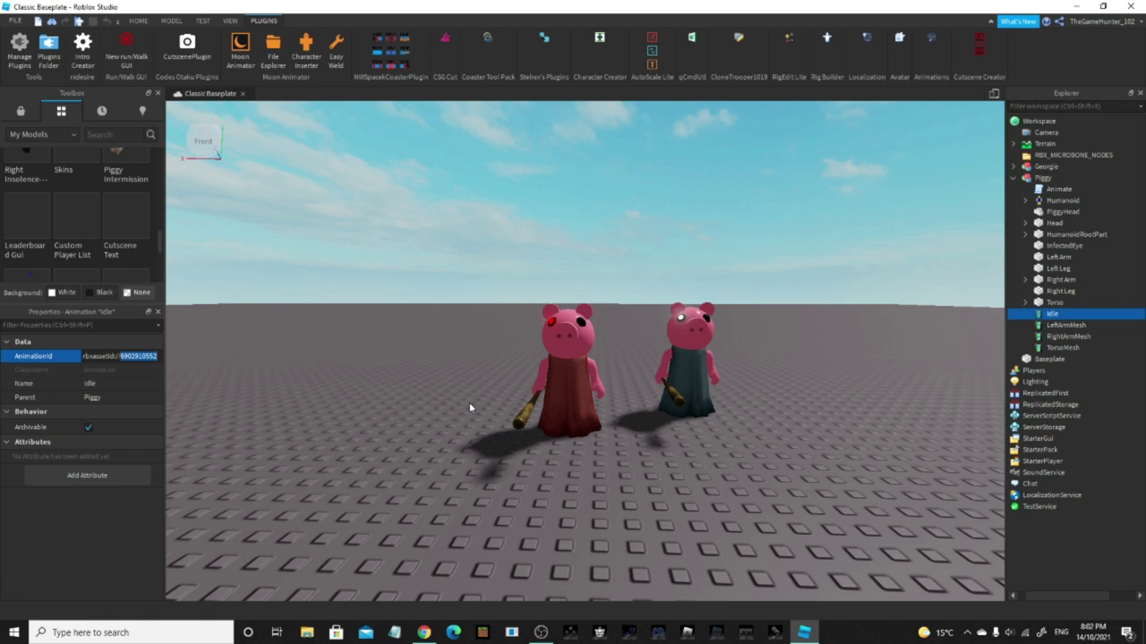
double_click(1058, 189)
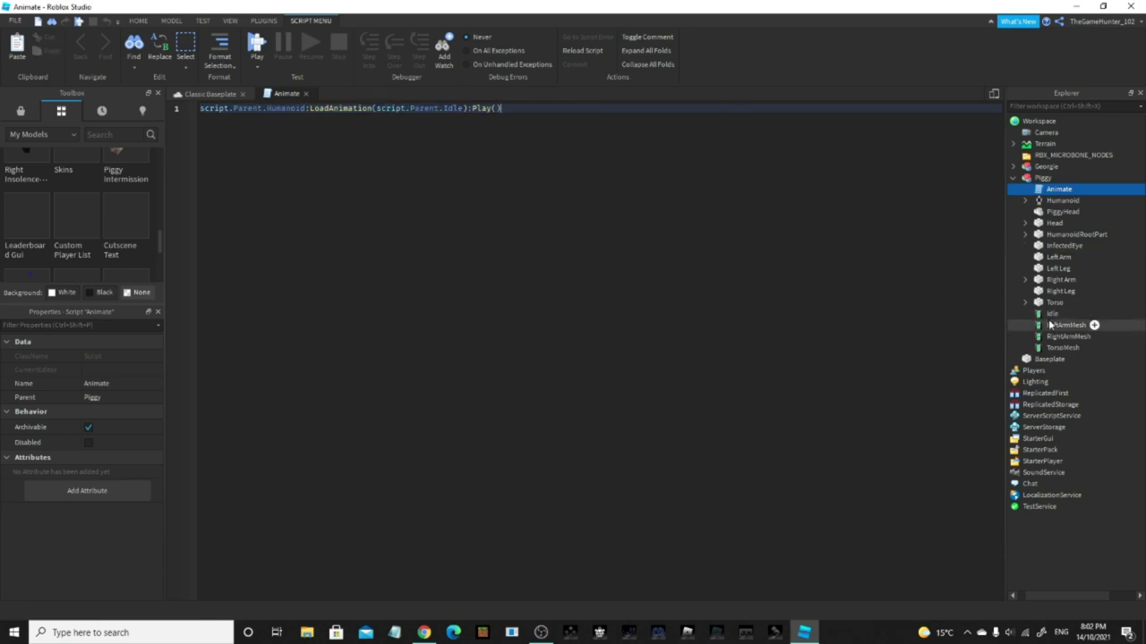
click(306, 94)
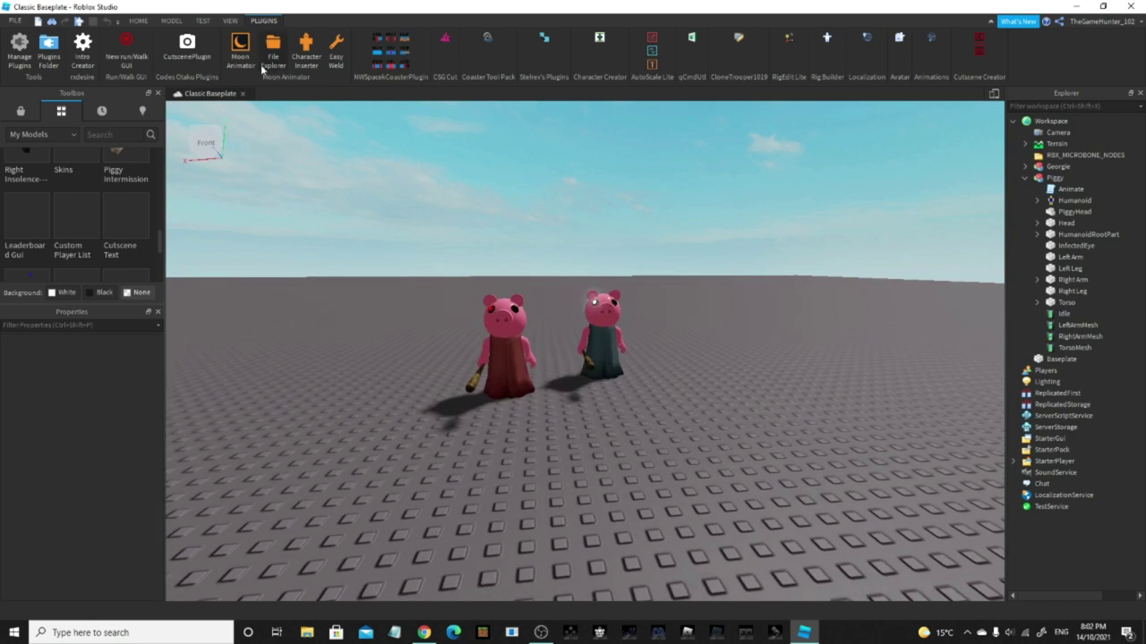
Run the place simulation so that both characters play their idle animations.
click(169, 20)
right_drag(782, 229, 748, 222)
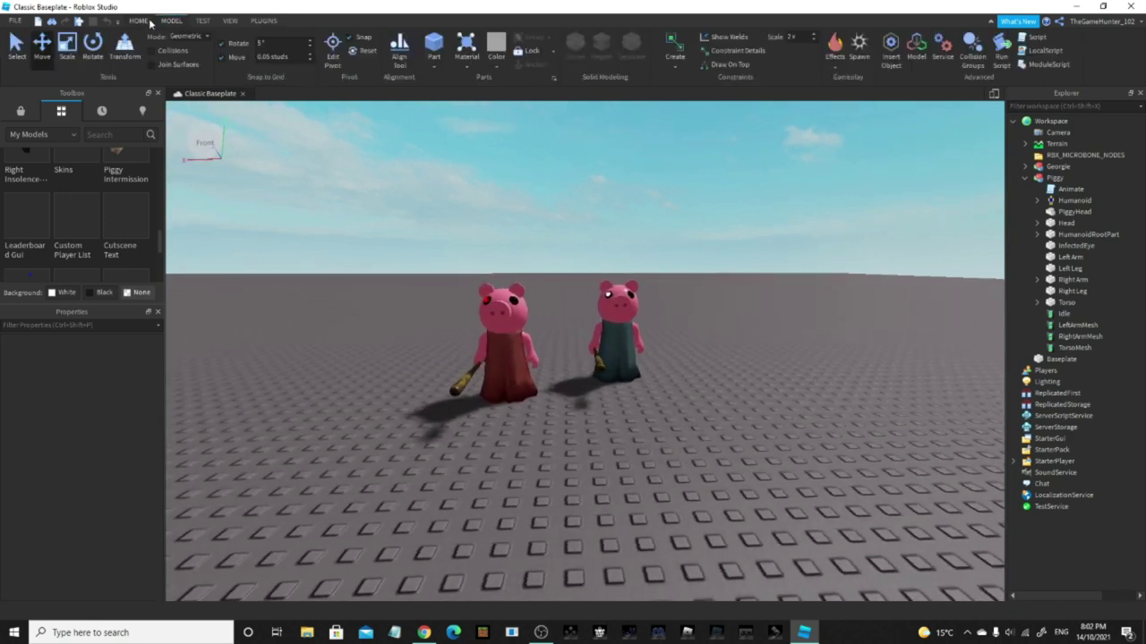
click(139, 20)
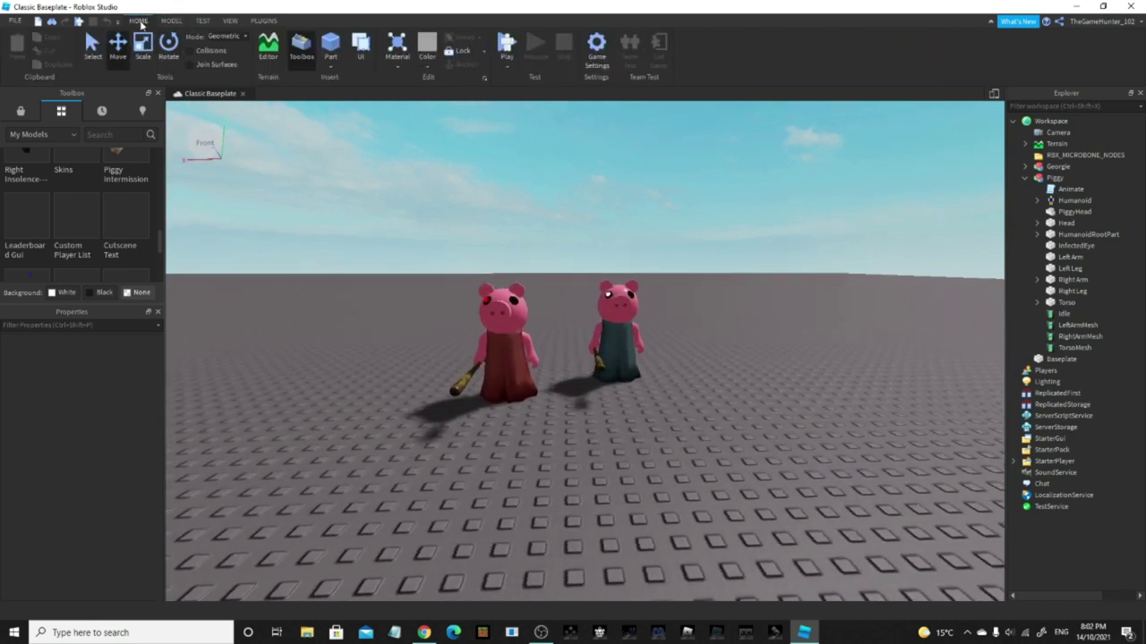
key(F8)
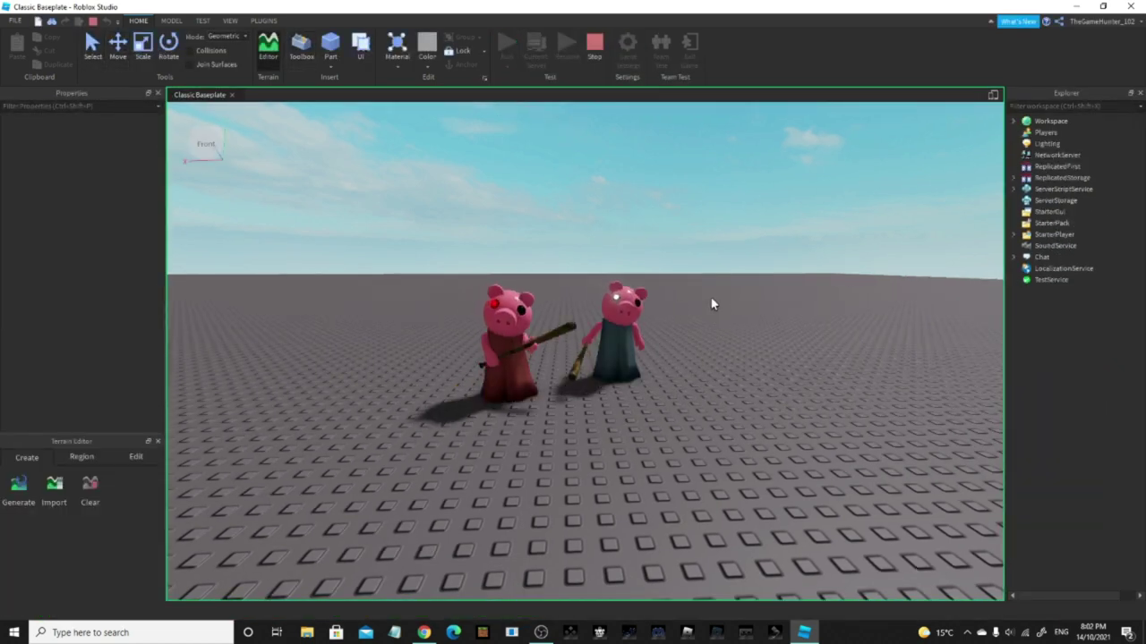
Anchor the Piggy and Georgie models in their animated poses and check the poses up close.
click(506, 358)
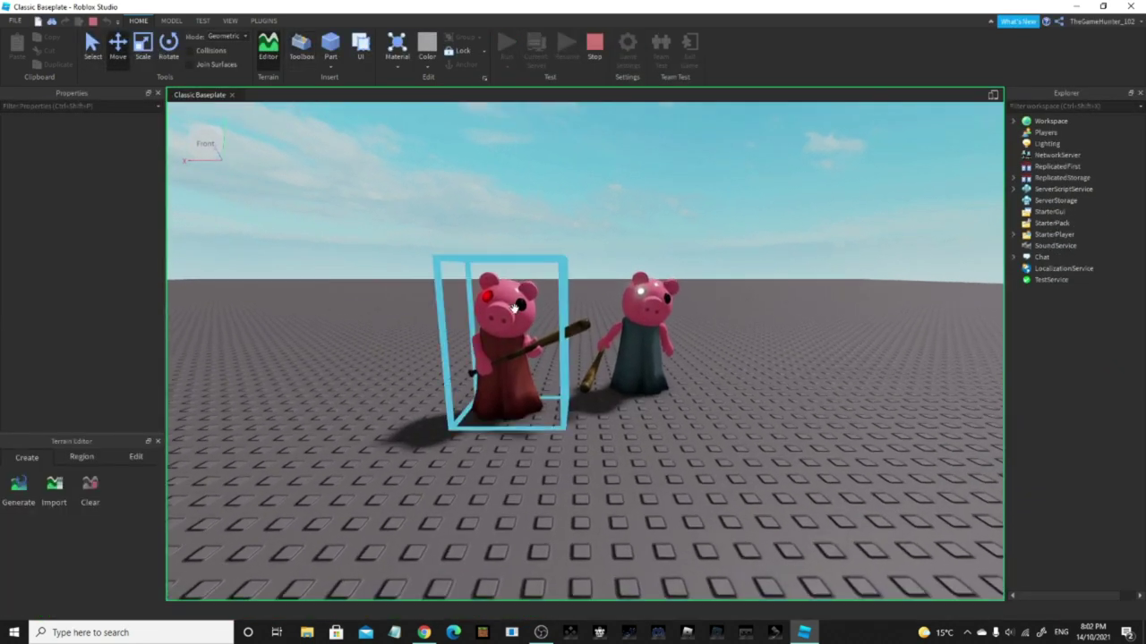
shift+click(640, 344)
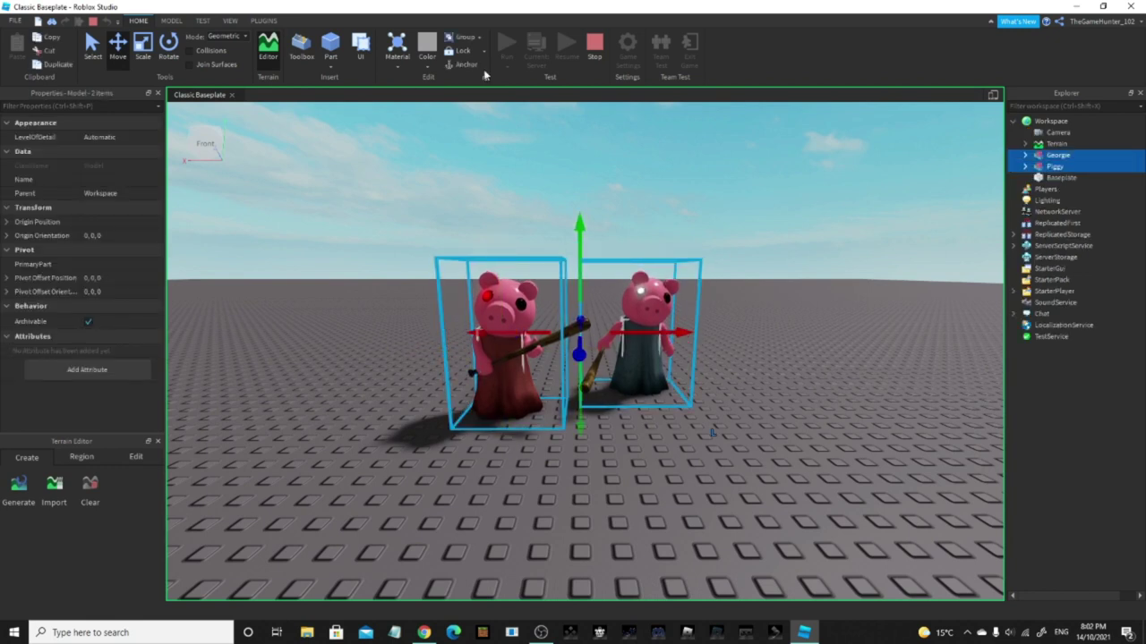
click(687, 214)
key(w)
right_drag(704, 240, 676, 214)
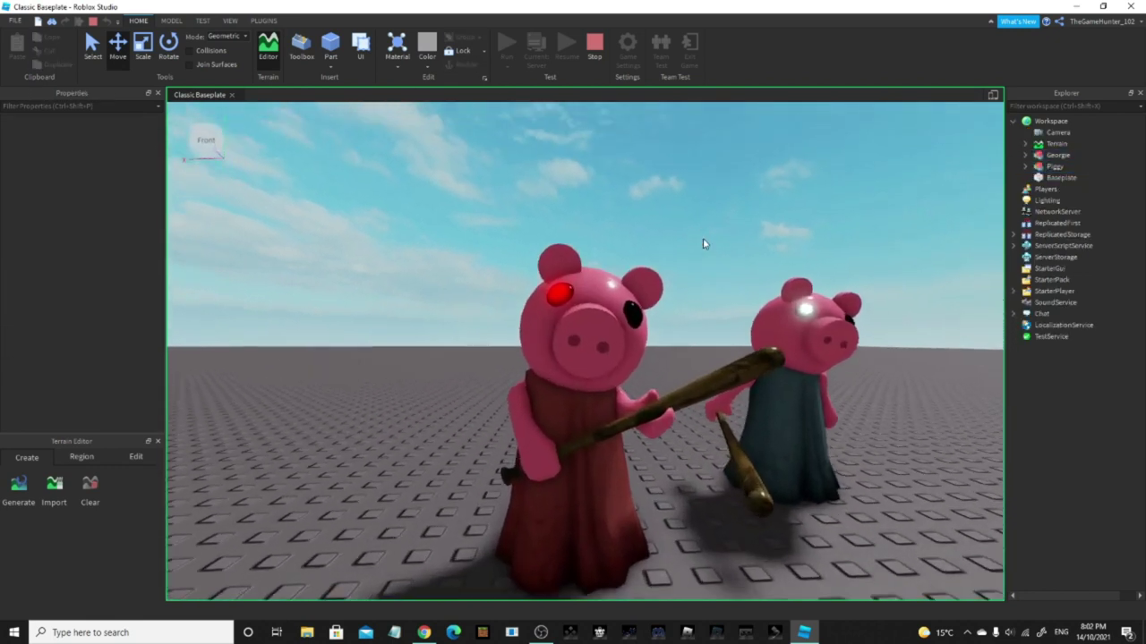
key(d)
scroll(704, 243, down, 5)
Copy the posed Piggy and Georgie models from the running simulation.
click(1054, 167)
shift+click(1047, 156)
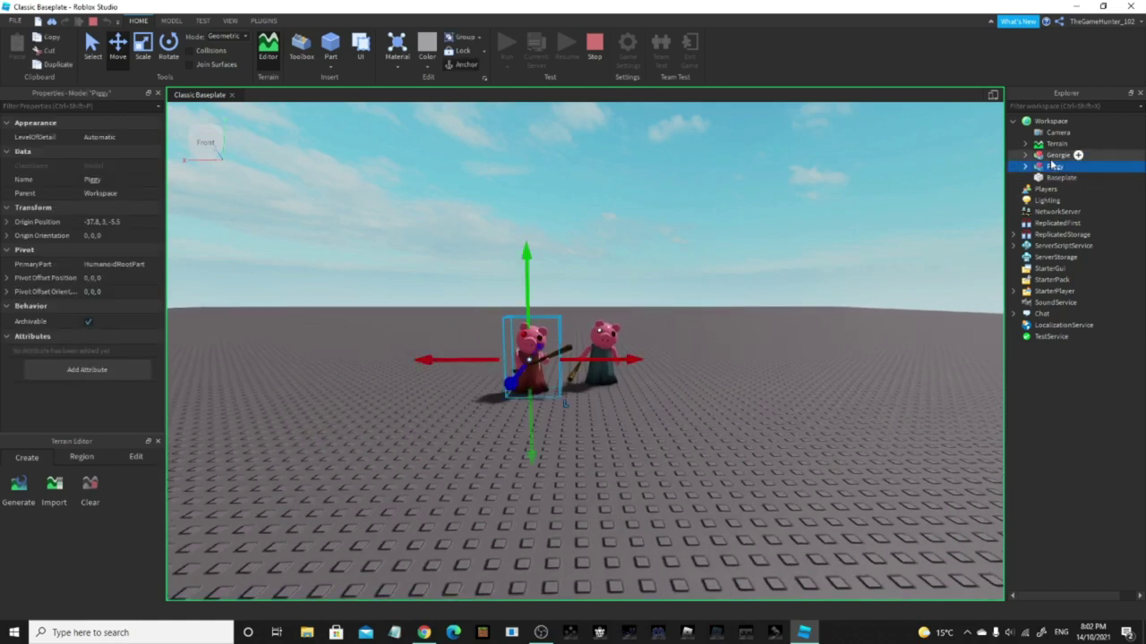
right_click(1047, 158)
click(1017, 172)
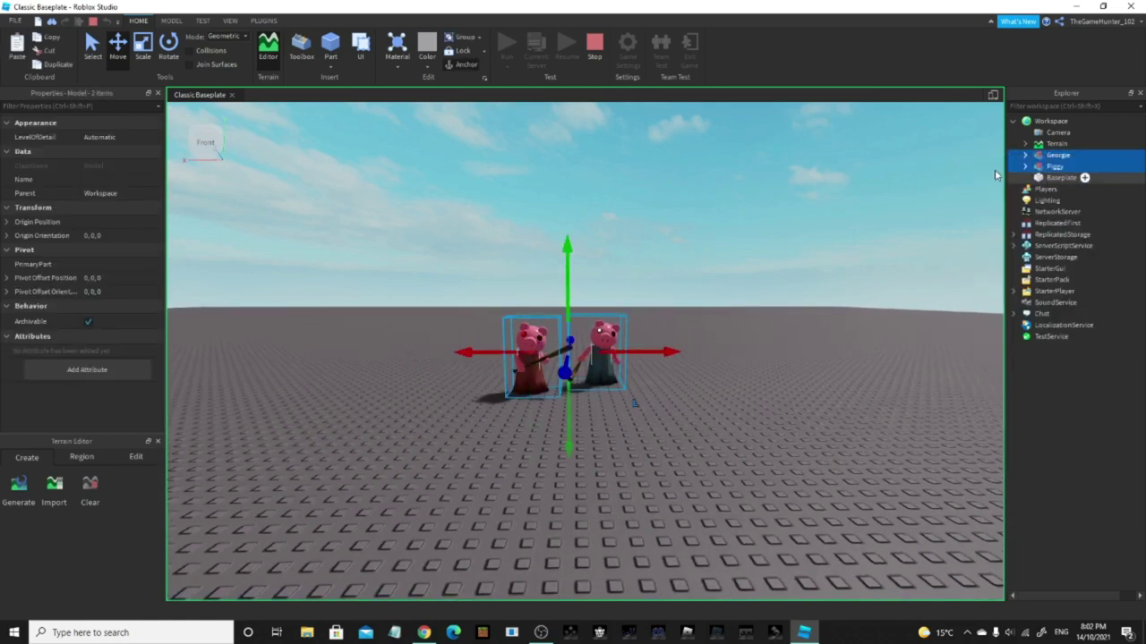
Stop the simulation and replace the two original characters with the copied posed models.
click(595, 45)
drag(729, 274, 349, 367)
key(Delete)
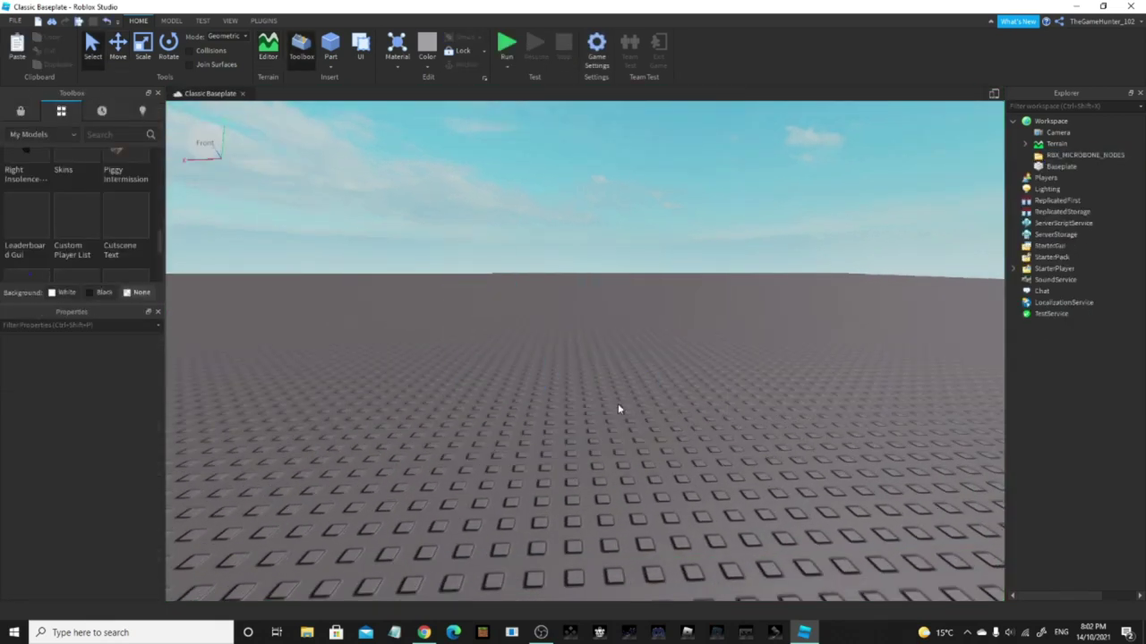
key(ctrl+v)
click(704, 360)
scroll(605, 360, up, 2)
right_drag(607, 363, 604, 358)
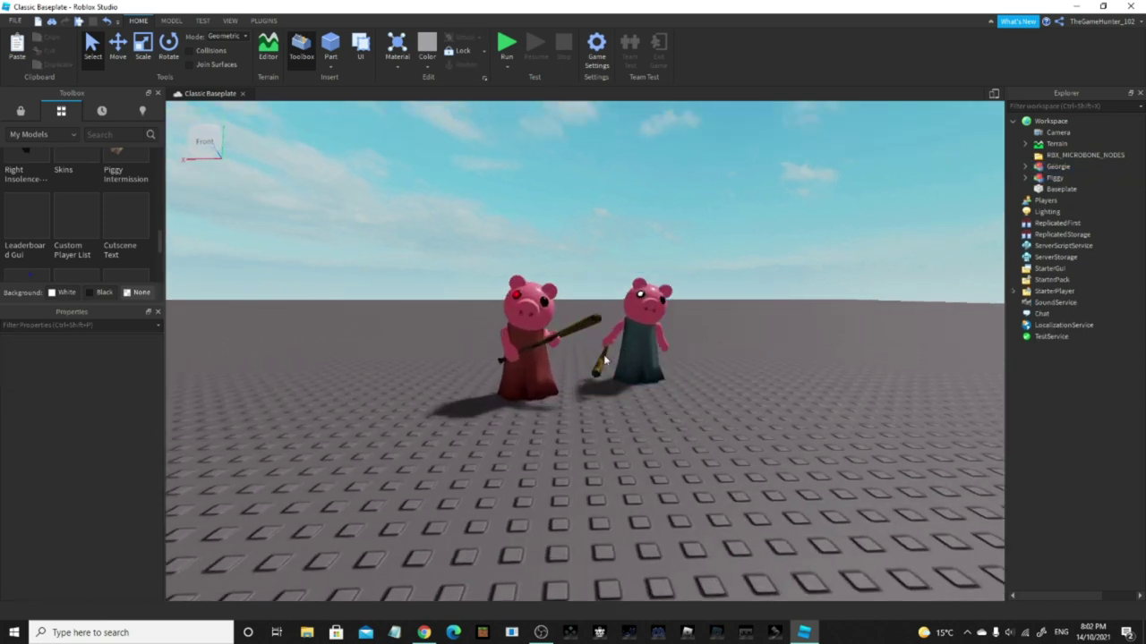
Move Piggy to about (-40.25, 3, -4.25) and Georgie to about (-45.4, 3, -0.4) on the baseplate.
drag(522, 378, 519, 444)
drag(643, 373, 661, 423)
click(701, 438)
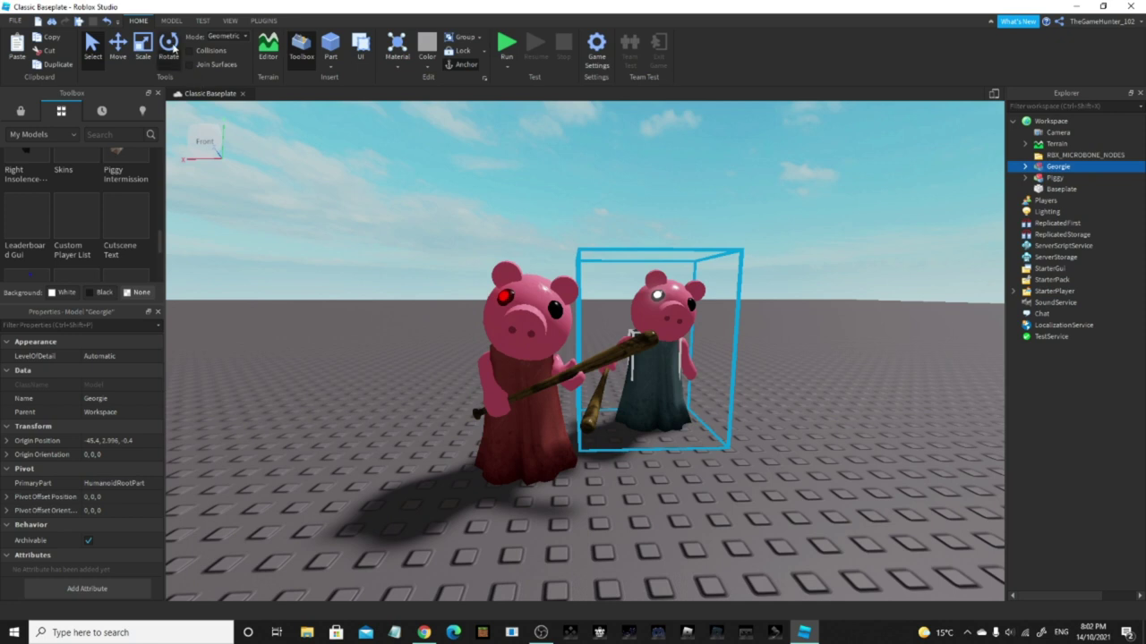
Rotate Georgie -10 degrees about its vertical axis.
key(ctrl+4)
drag(706, 367, 682, 372)
key(w)
key(d)
right_drag(779, 442, 775, 432)
Rotate Piggy slightly about its vertical axis and frame both characters in the view.
click(491, 391)
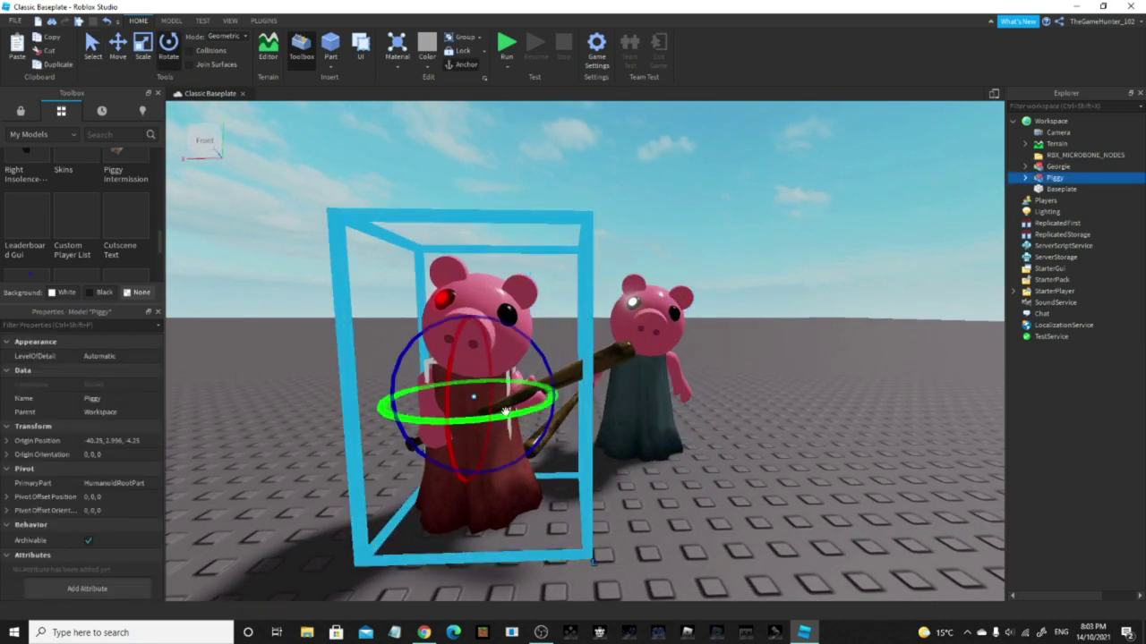
drag(506, 412, 583, 393)
click(122, 59)
click(874, 513)
key(w)
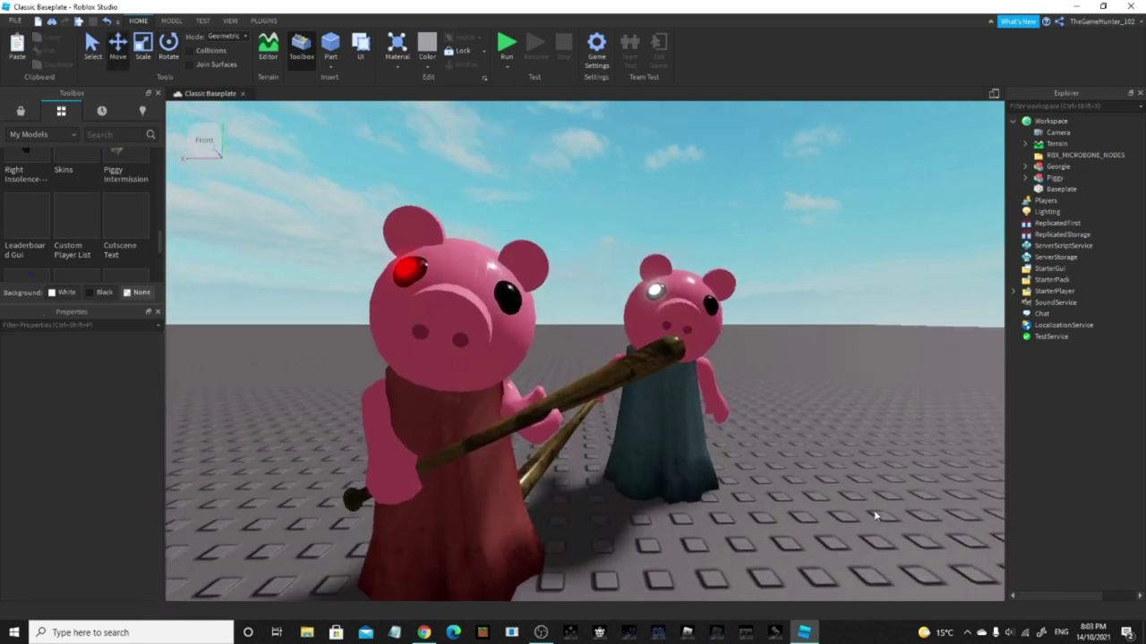
right_drag(874, 516, 843, 490)
key(s)
Try deleting the bat from Georgie's right arm, and undo the deletion.
click(699, 452)
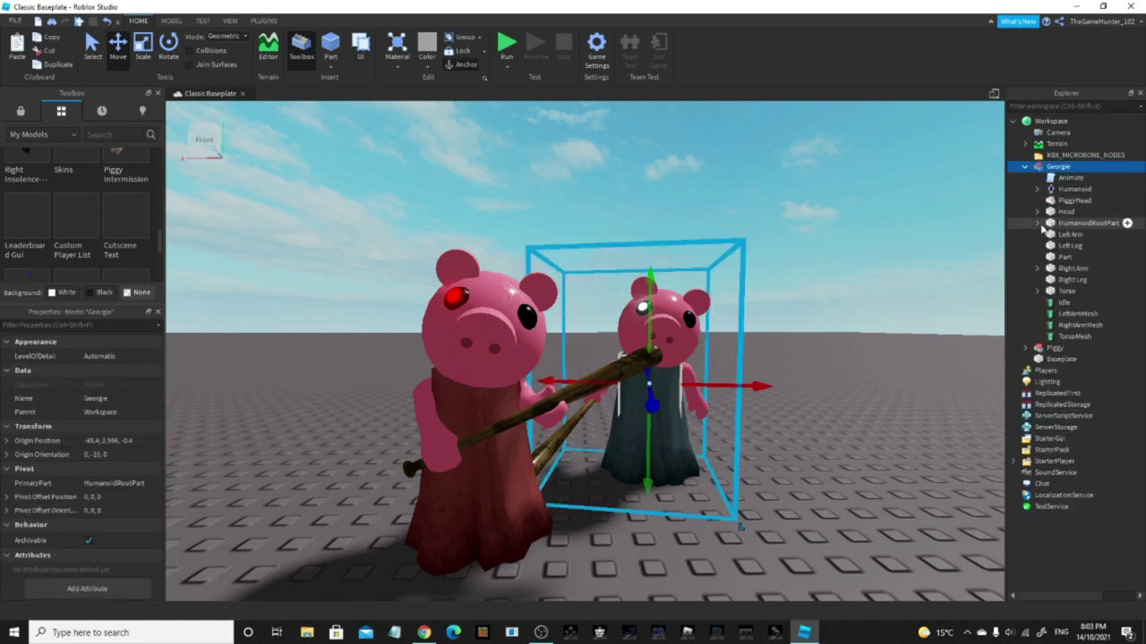
click(1037, 270)
click(1077, 281)
key(Delete)
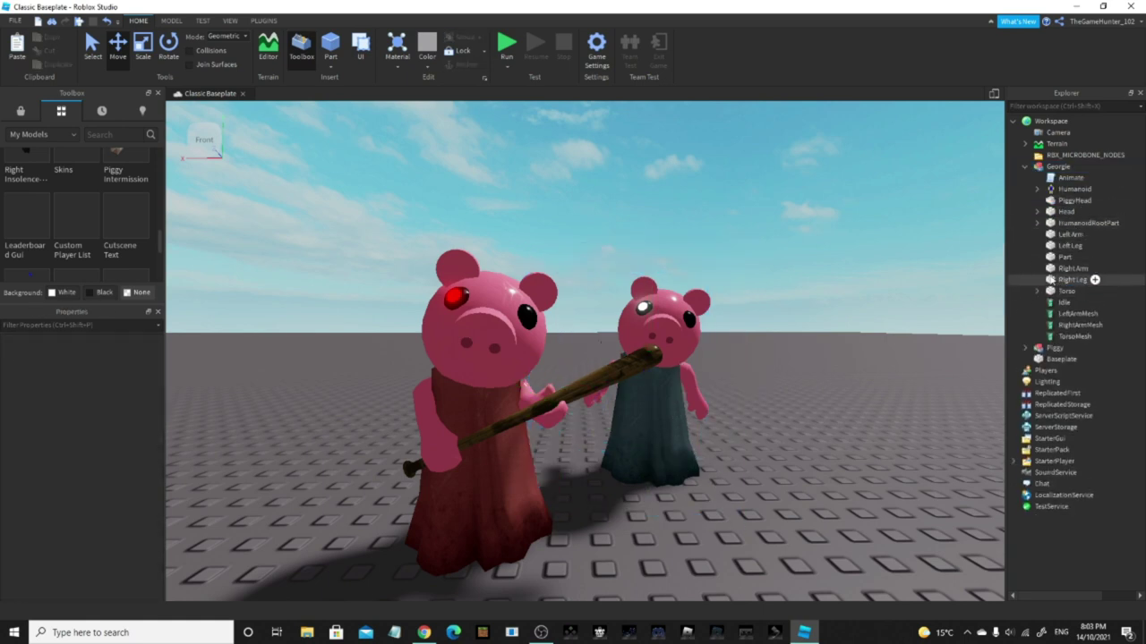
click(1026, 167)
key(ctrl+z)
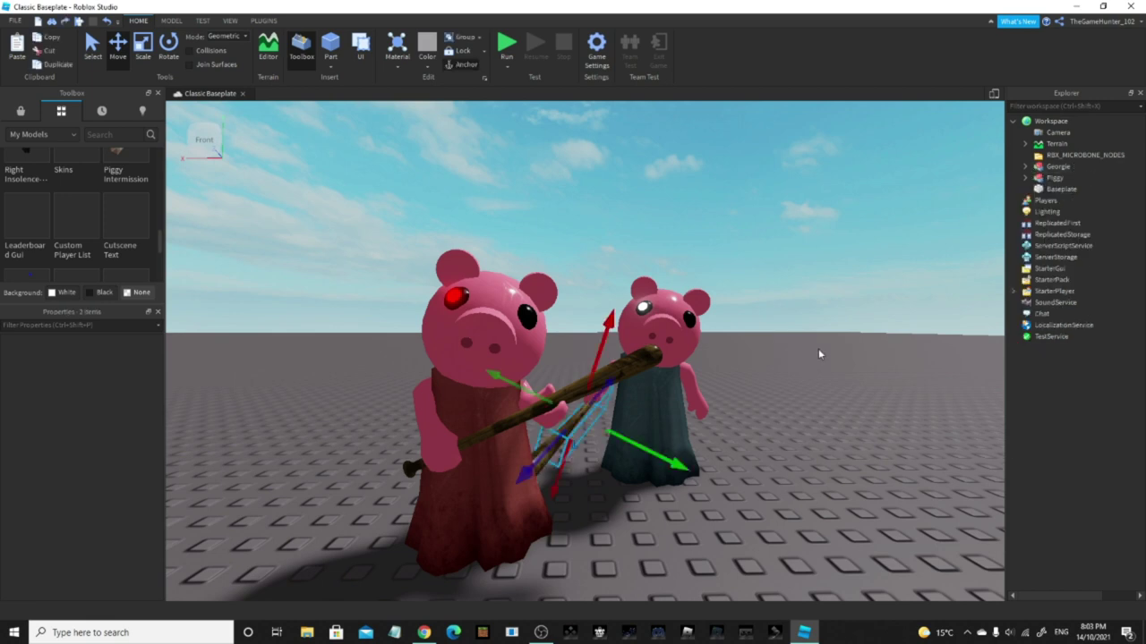
Delete the RBX_MICROBONE_NODES folder from the workspace.
click(821, 354)
click(1026, 167)
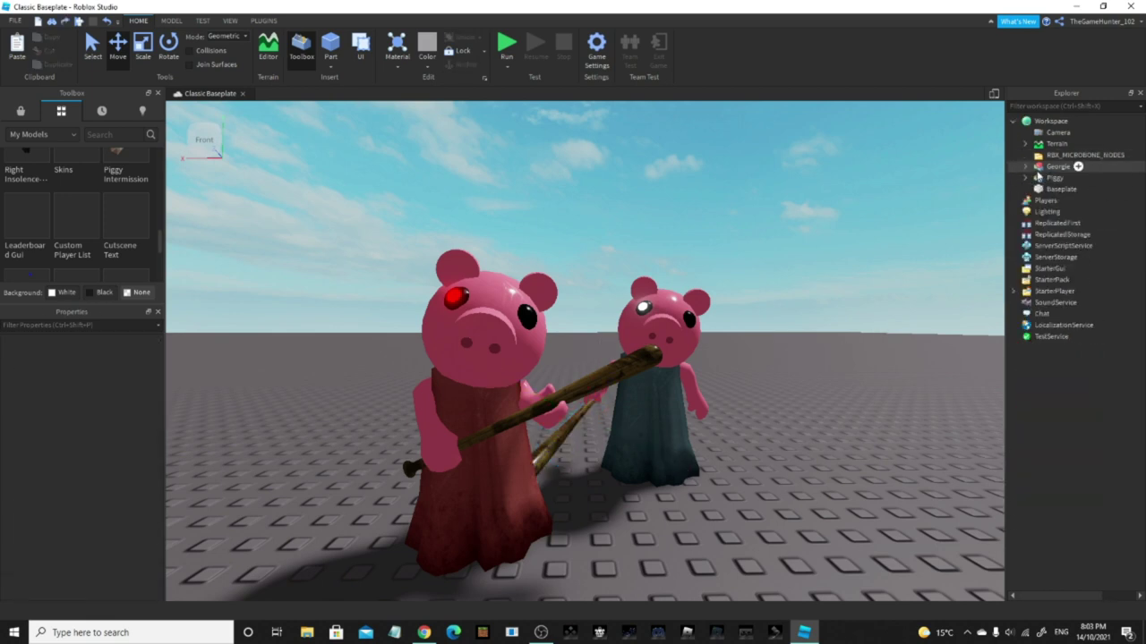
click(1082, 158)
key(Delete)
Rotate Piggy about its vertical axis to an orientation of about 15 degrees, facing slightly toward Georgie.
right_drag(818, 280, 816, 283)
click(490, 309)
click(174, 60)
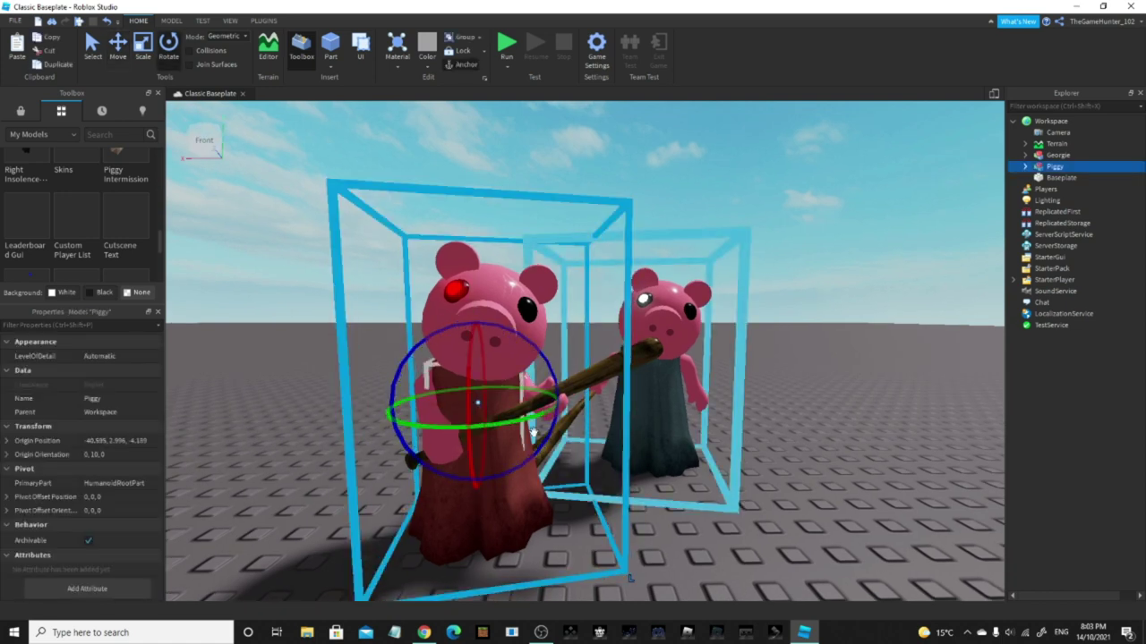
drag(527, 419, 546, 414)
click(671, 387)
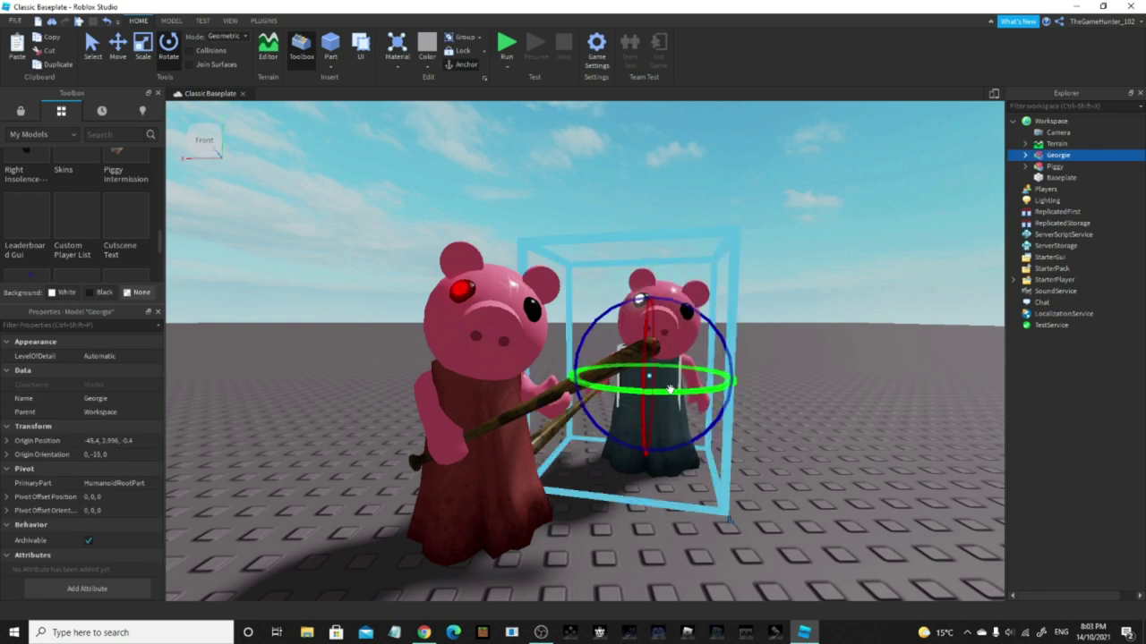
click(814, 401)
scroll(516, 397, up, 2)
click(516, 397)
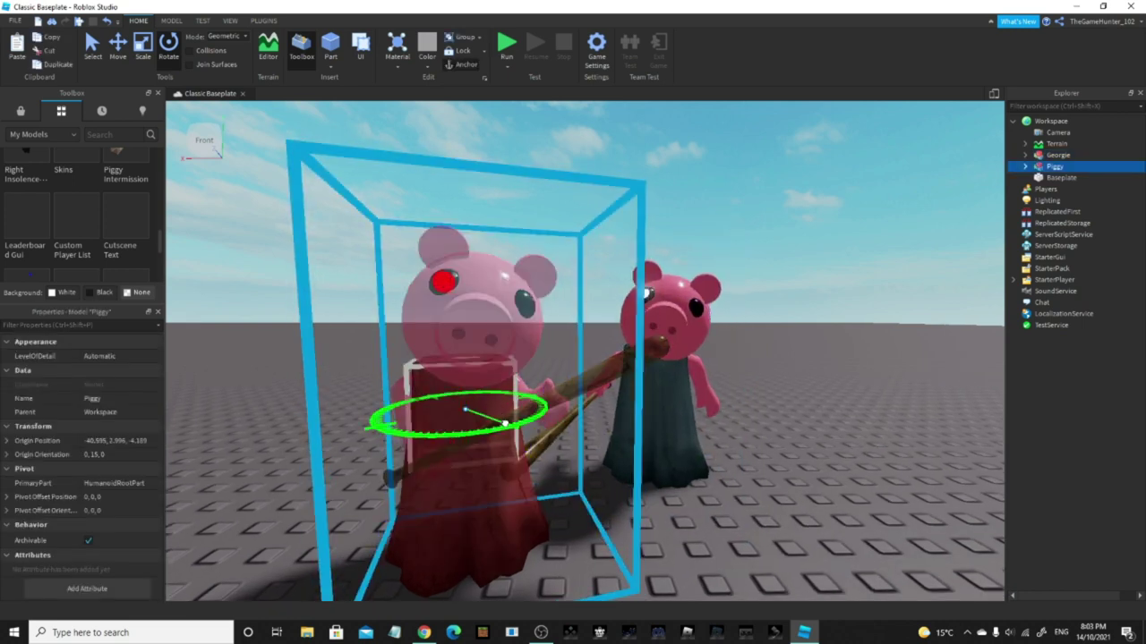
click(773, 412)
scroll(773, 411, down, 3)
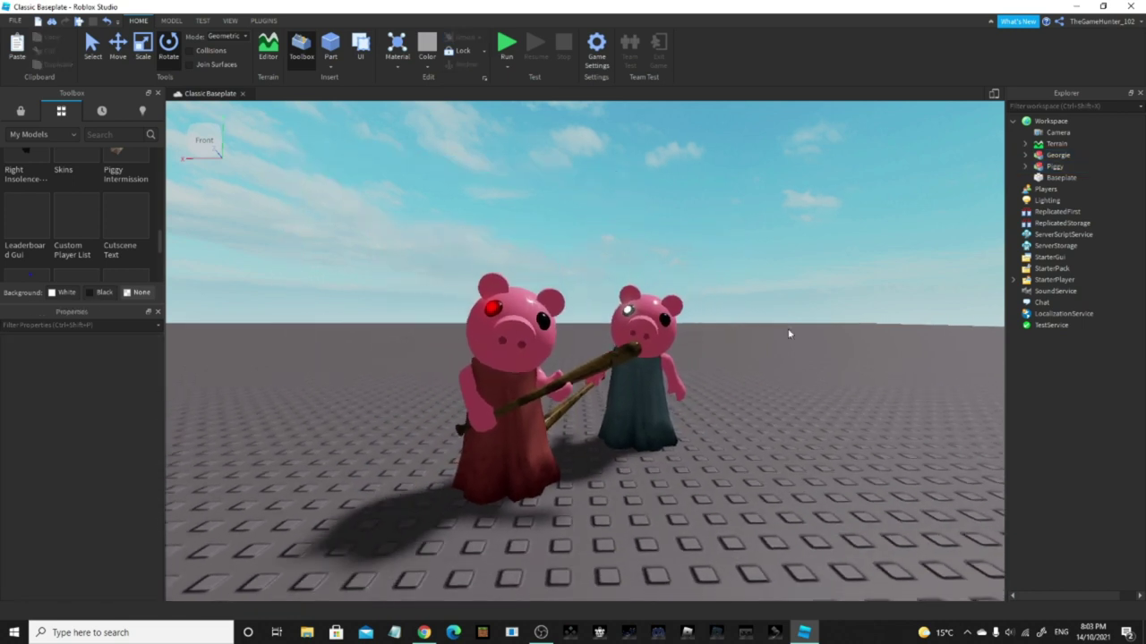
Raise Georgie and Piggy together to a height of about 43.6 and rotate the pair 90 degrees about the vertical axis.
click(646, 392)
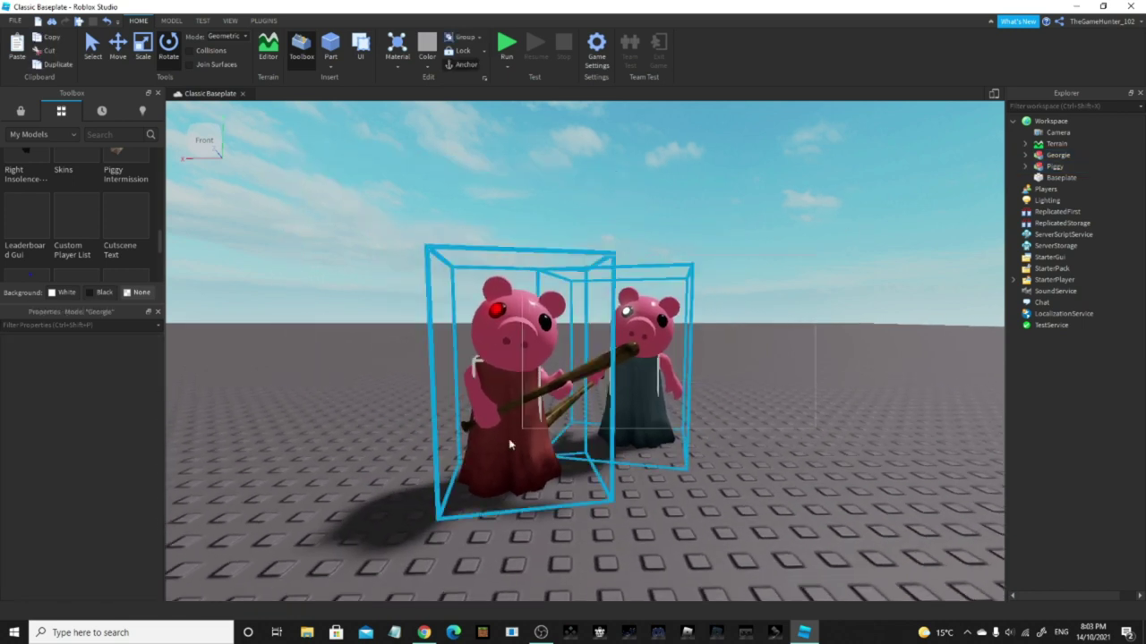
ctrl+click(507, 445)
click(120, 40)
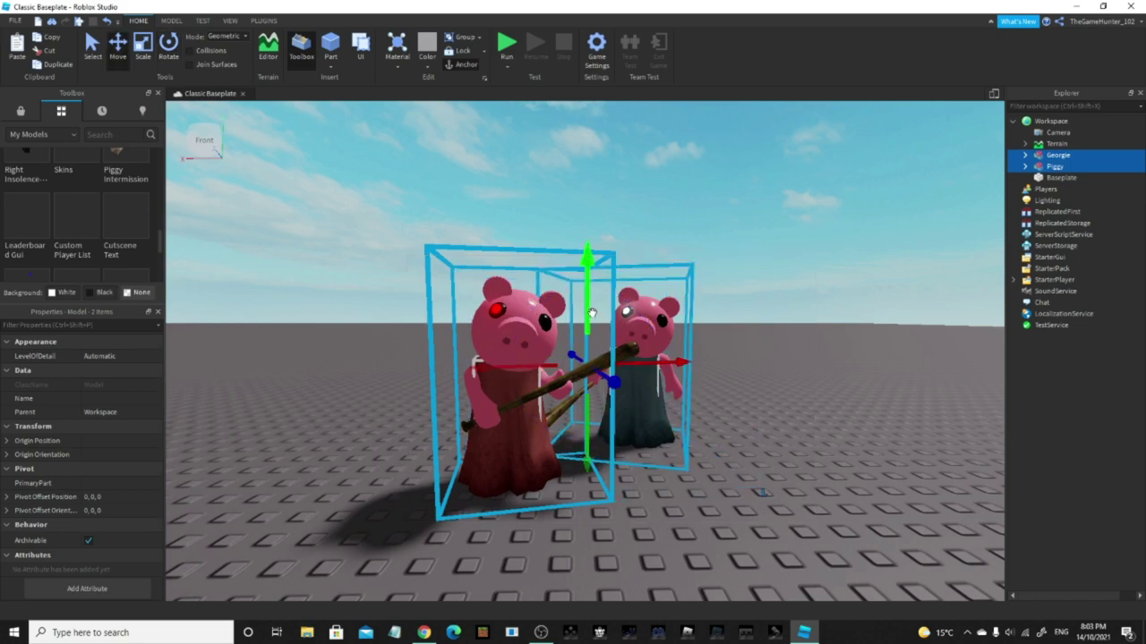
scroll(589, 300, down, 4)
drag(588, 270, 601, 136)
key(ctrl+r)
right_drag(716, 202, 735, 273)
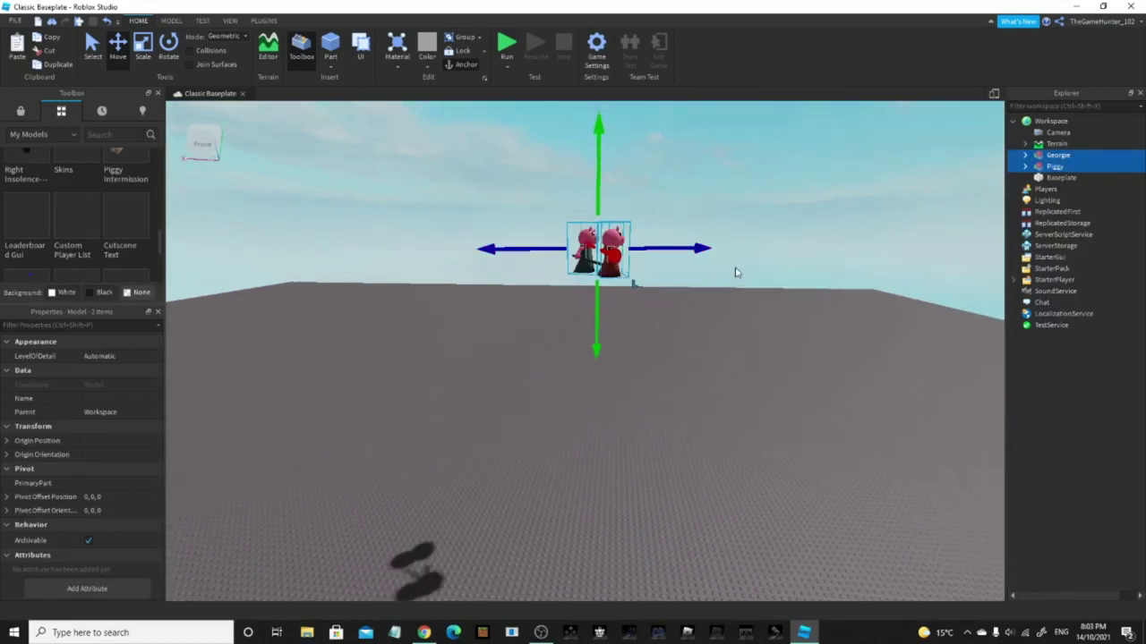
Insert a block part and scale it to about 4 x 225.35 x 524.1 as a large backdrop wall behind the characters.
click(803, 295)
key(w)
right_drag(803, 295, 803, 296)
scroll(478, 217, down, 5)
click(330, 45)
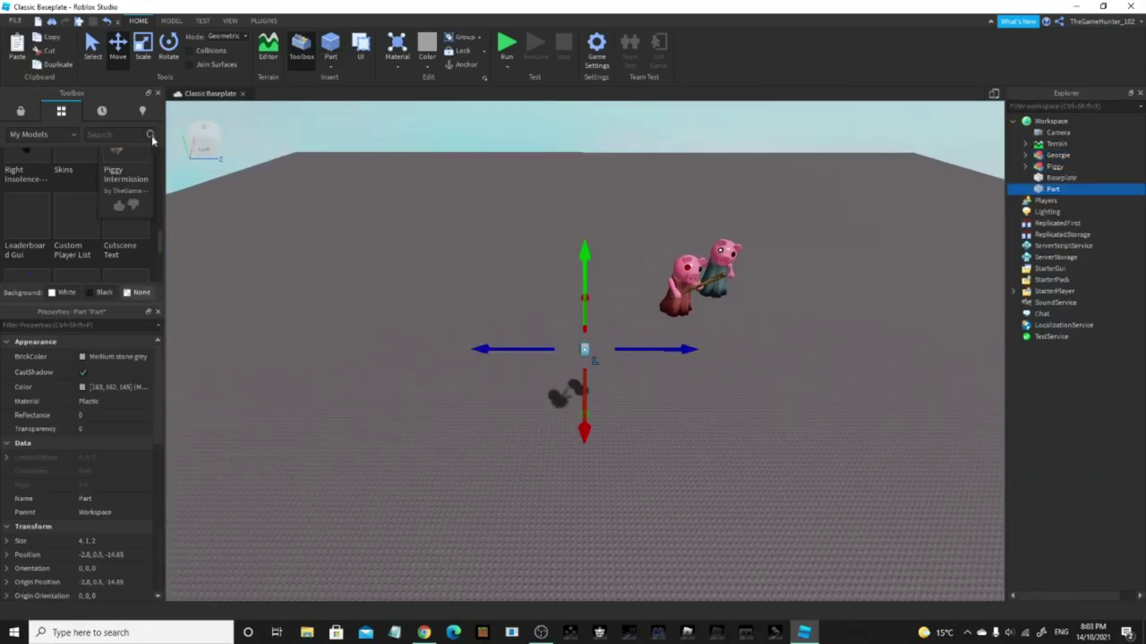
ctrl+drag(613, 350, 734, 299)
right_drag(613, 350, 734, 299)
ctrl+drag(734, 299, 785, 250)
right_drag(785, 249, 495, 355)
drag(495, 355, 491, 357)
right_drag(490, 357, 490, 357)
drag(490, 357, 491, 302)
right_drag(565, 363, 565, 363)
Move the backdrop wall lower behind the characters and colour it Lime green.
click(112, 52)
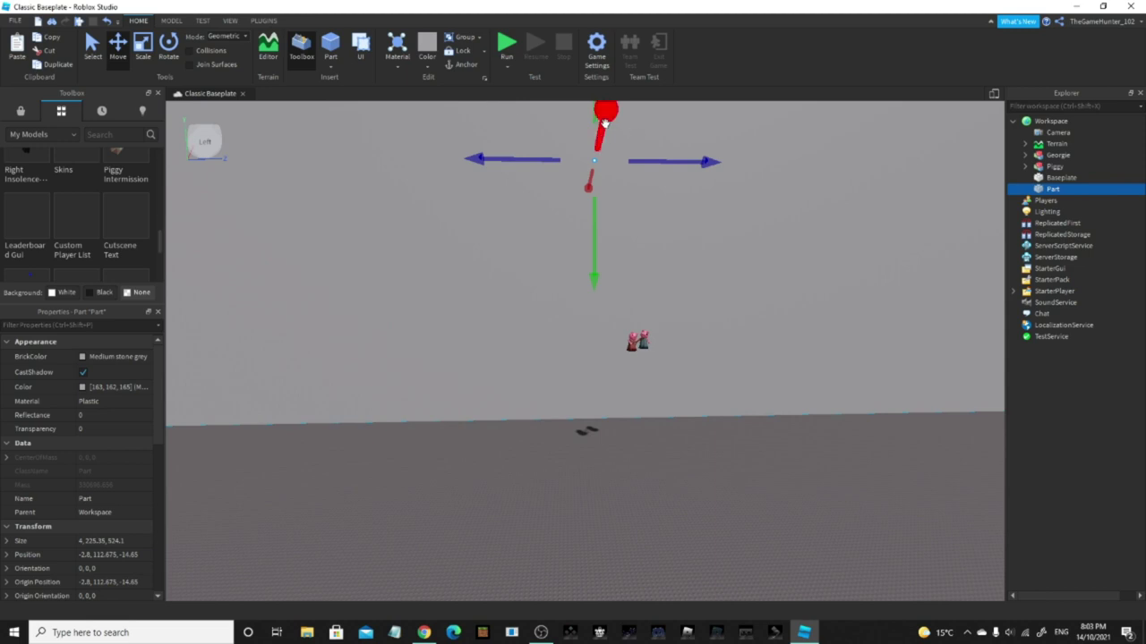
drag(605, 123, 593, 128)
click(428, 54)
click(509, 138)
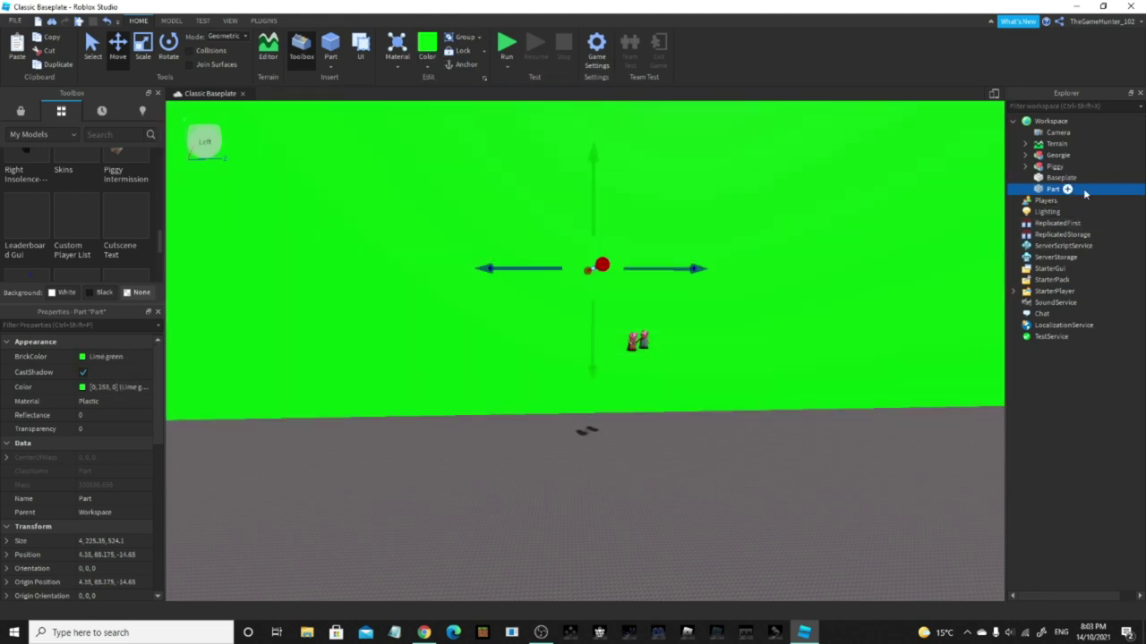
Delete the baseplate so only the green wall remains behind Piggy and Georgie.
click(1061, 177)
key(Delete)
scroll(752, 396, up, 5)
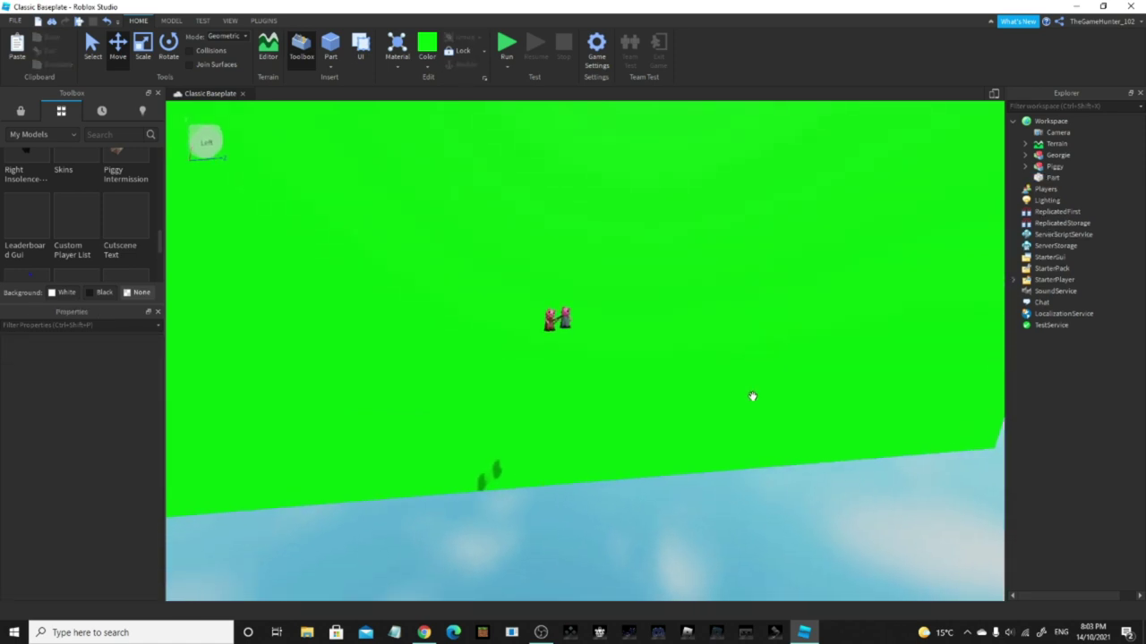
scroll(673, 367, up, 6)
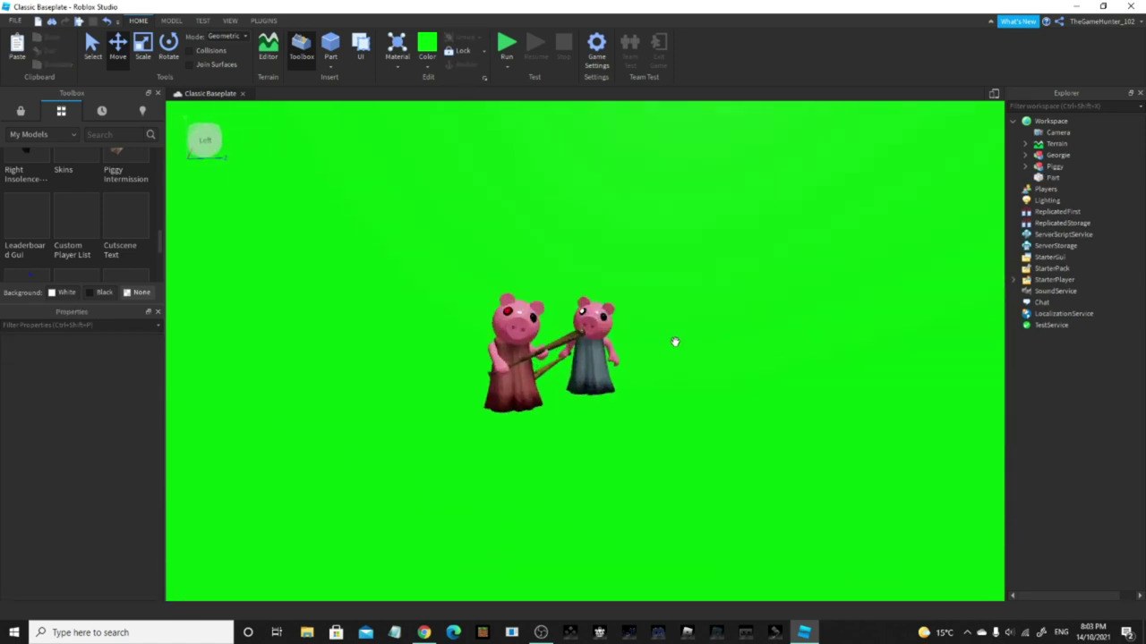
Set the move snap increment to 20 studs and move Georgie well away from Piggy.
click(652, 351)
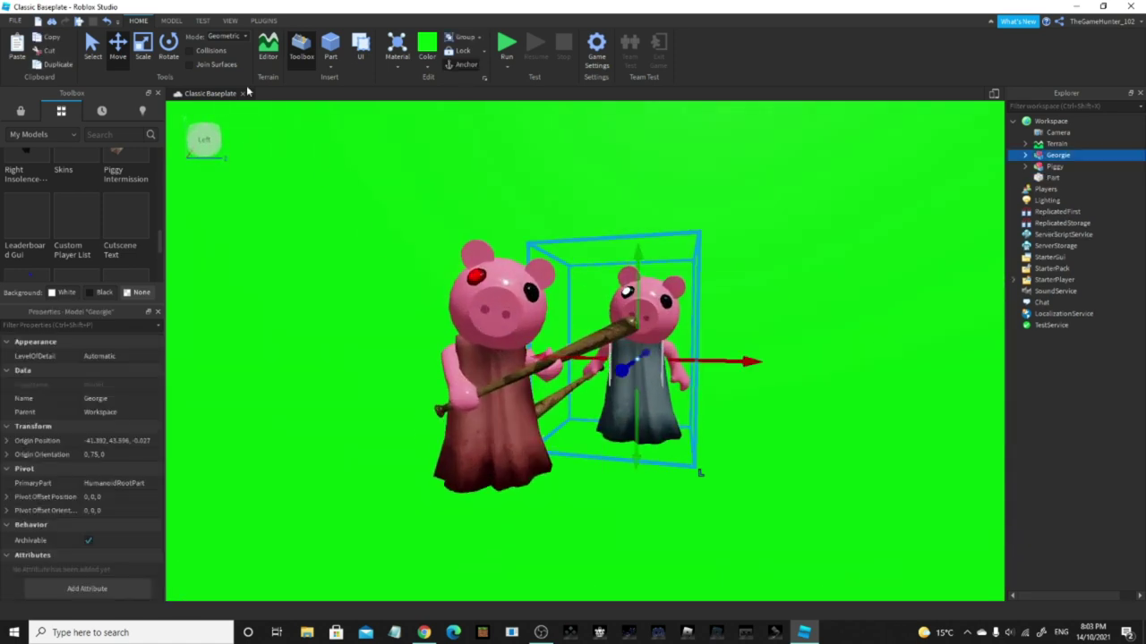
click(172, 21)
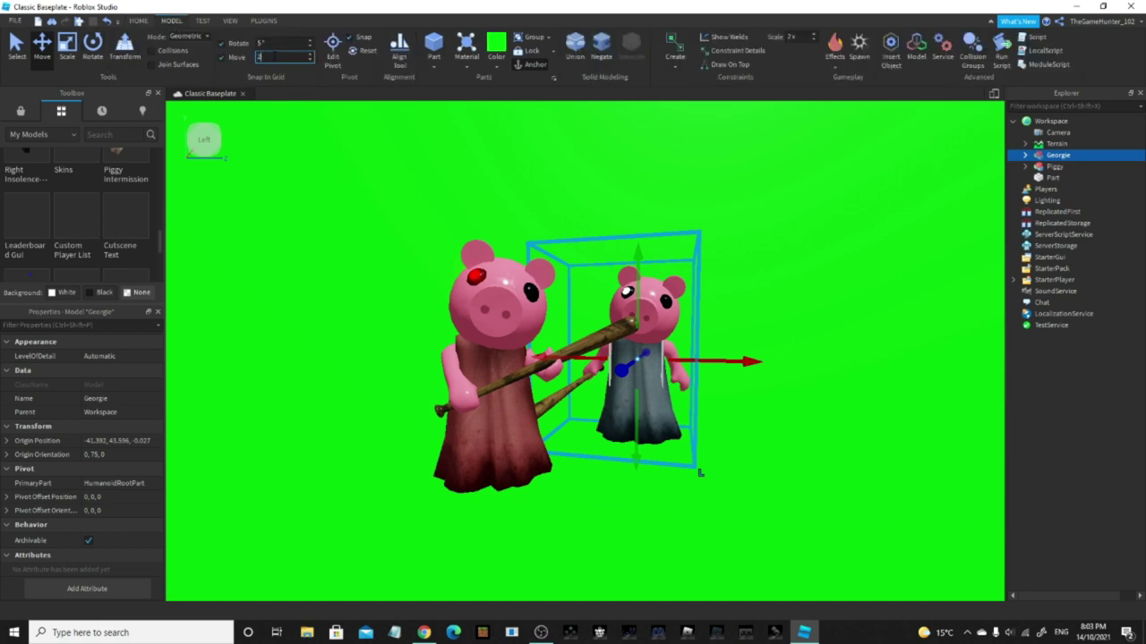
key(Return)
scroll(734, 189, down, 8)
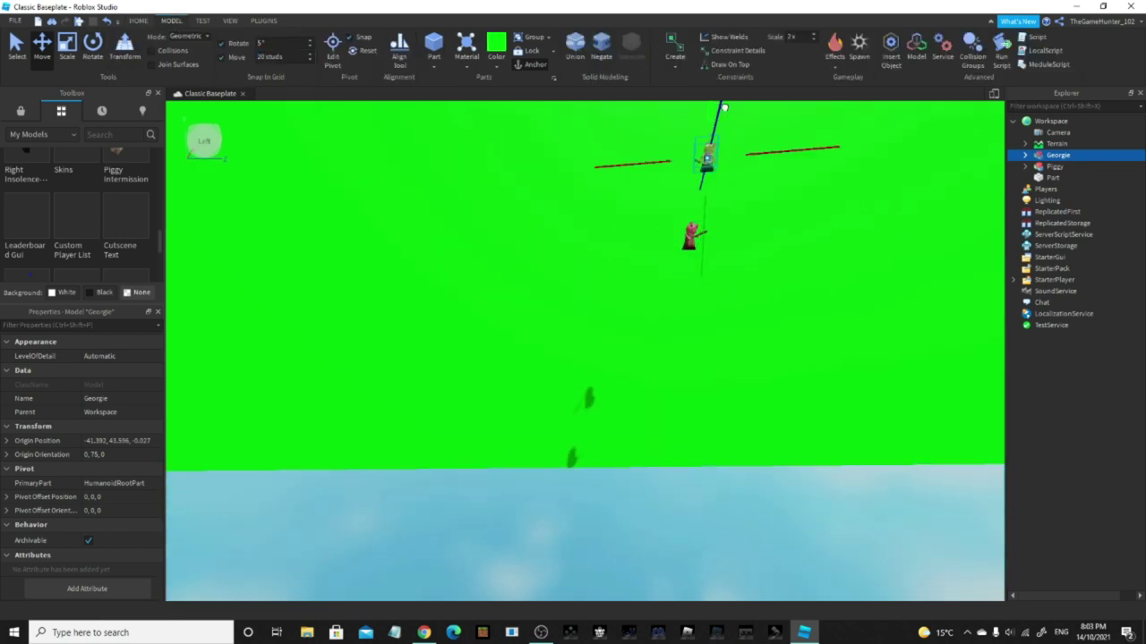
right_drag(732, 299, 756, 294)
Switch to Snipping Tool and capture a rectangular snip of the whole Piggy character with its bat against the green wall.
click(808, 463)
right_drag(808, 463, 801, 434)
scroll(724, 424, up, 6)
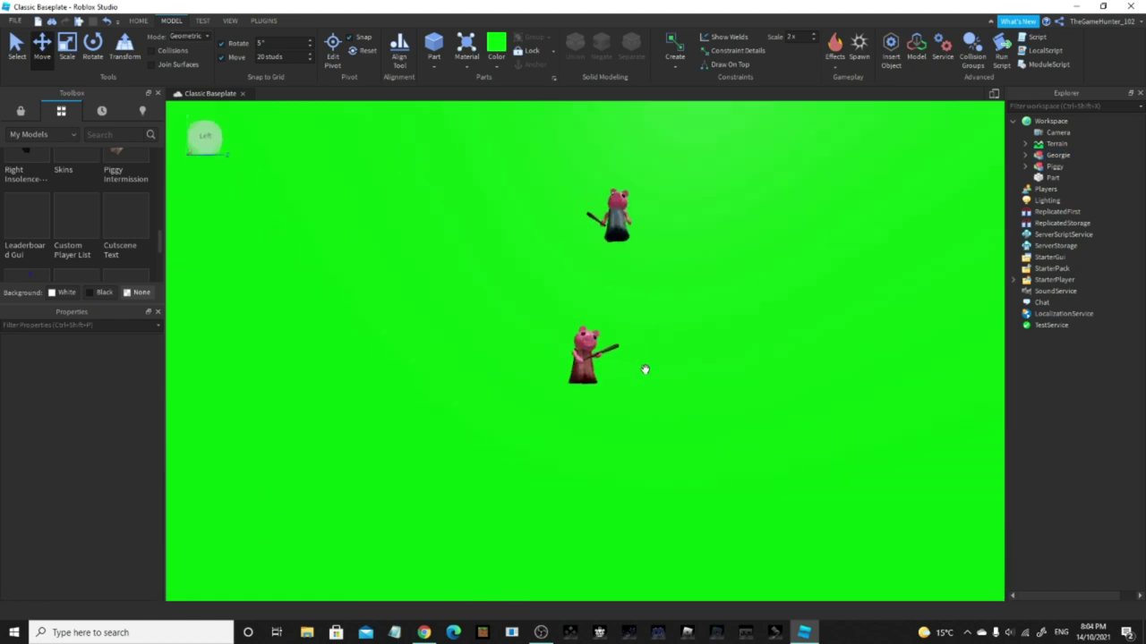
scroll(644, 369, up, 8)
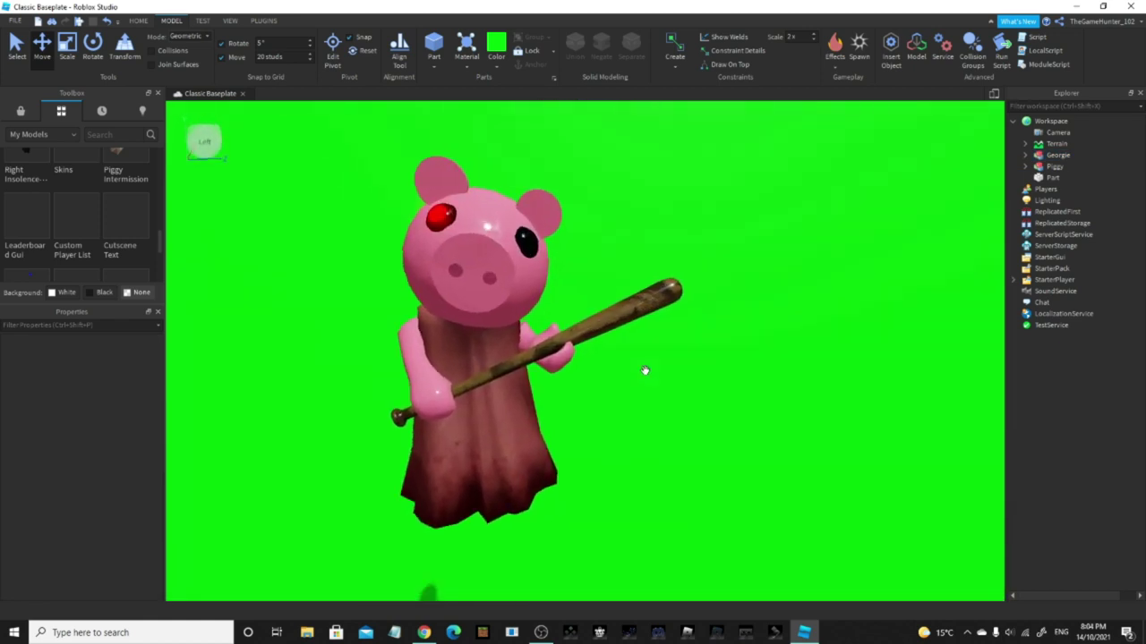
scroll(645, 370, down, 4)
scroll(841, 378, up, 2)
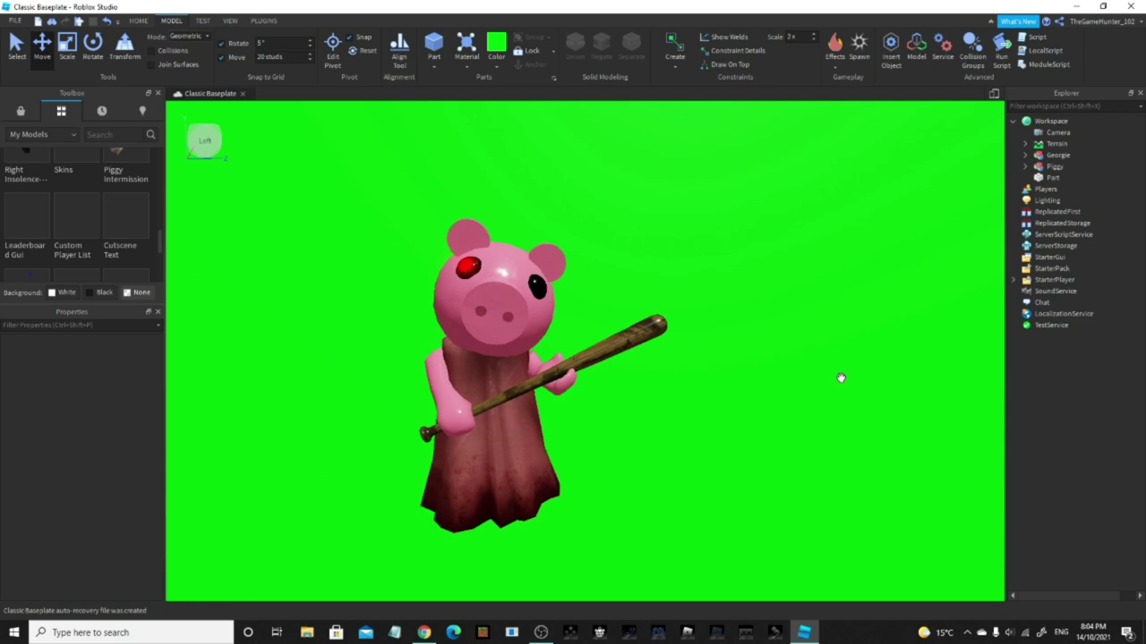
click(126, 632)
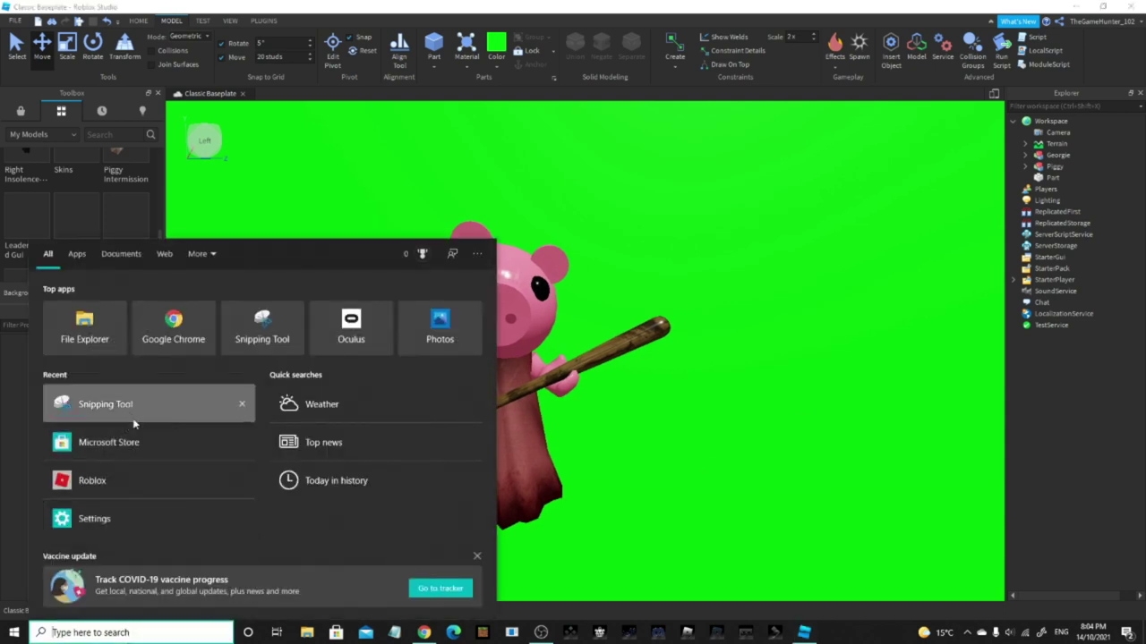
click(136, 410)
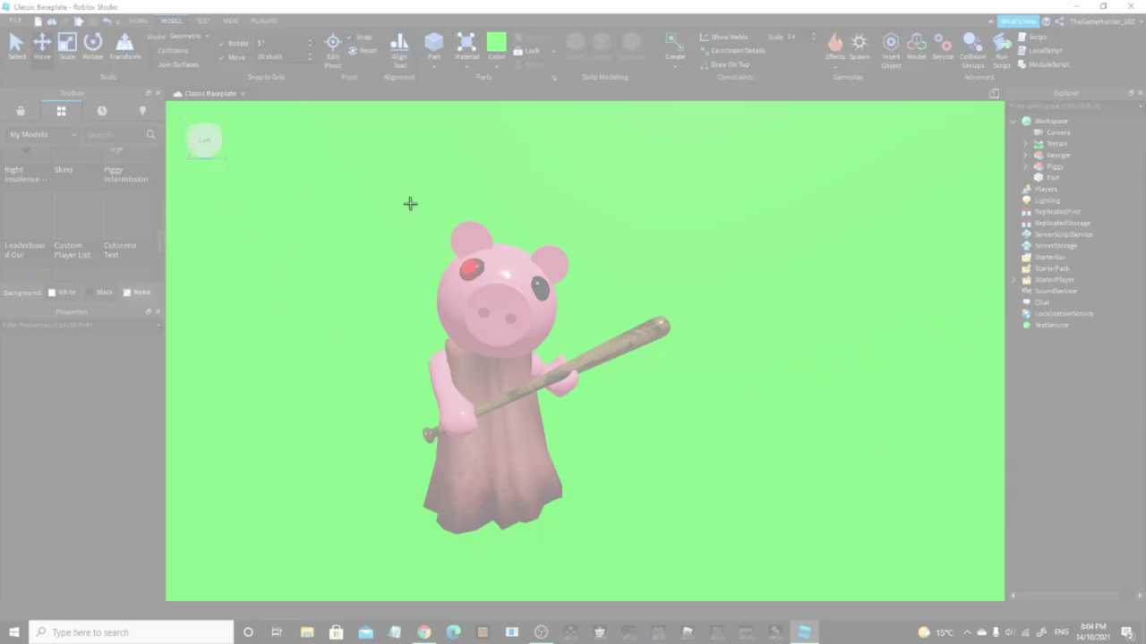
drag(410, 204, 429, 255)
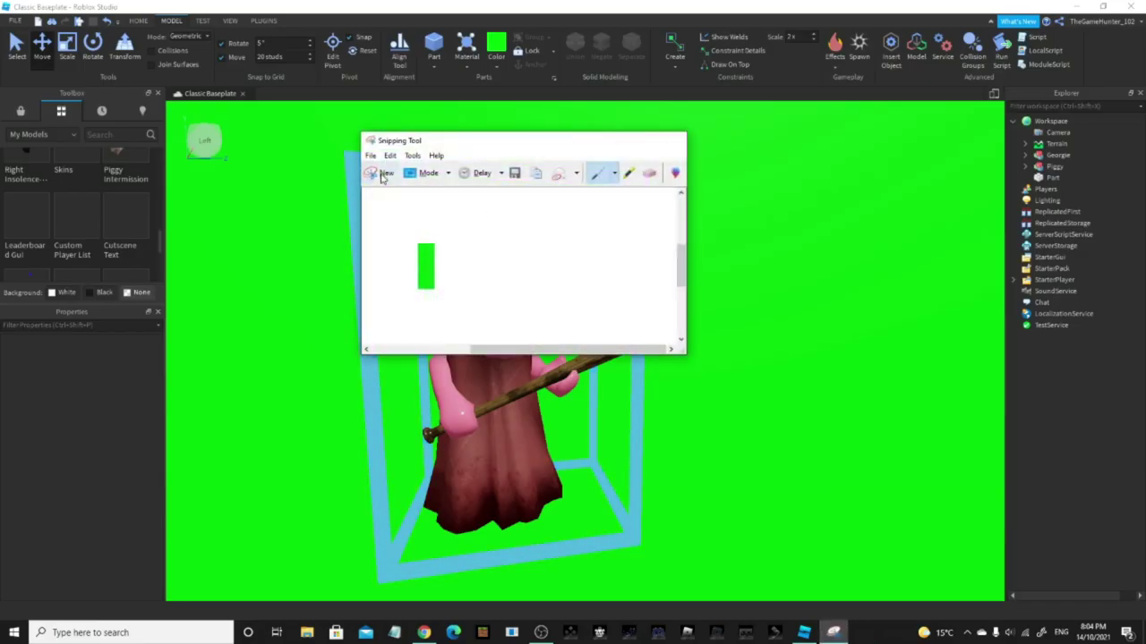
click(368, 178)
drag(390, 191, 708, 549)
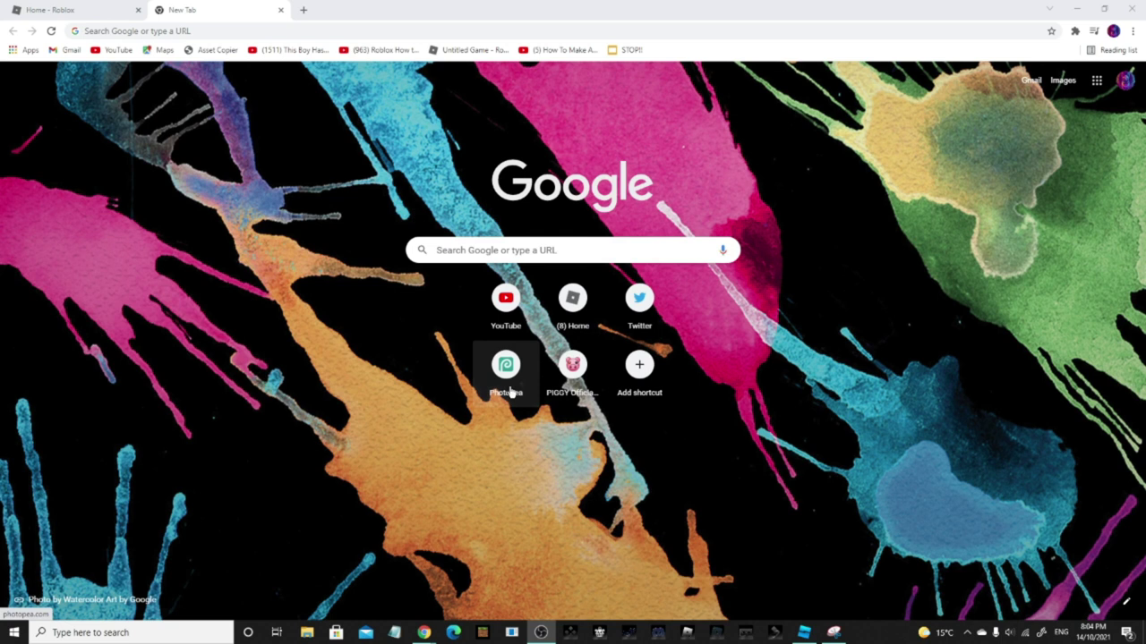
Switch to Photopea in the browser and set up a new project named Test Thumbnail, 500 by 500 pixels.
click(509, 381)
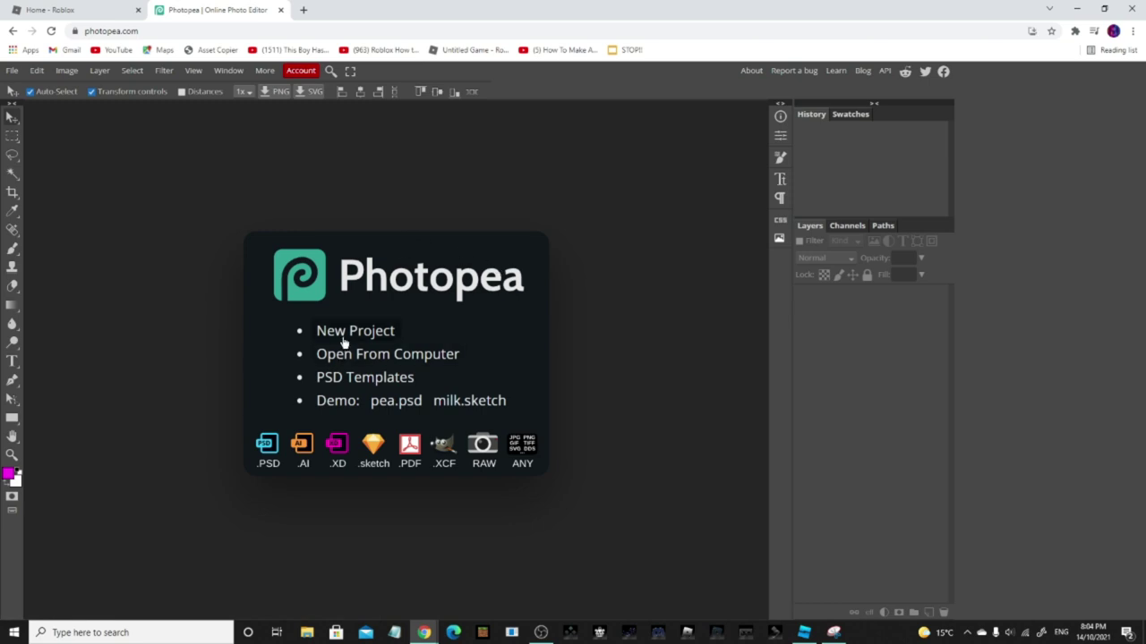
click(344, 336)
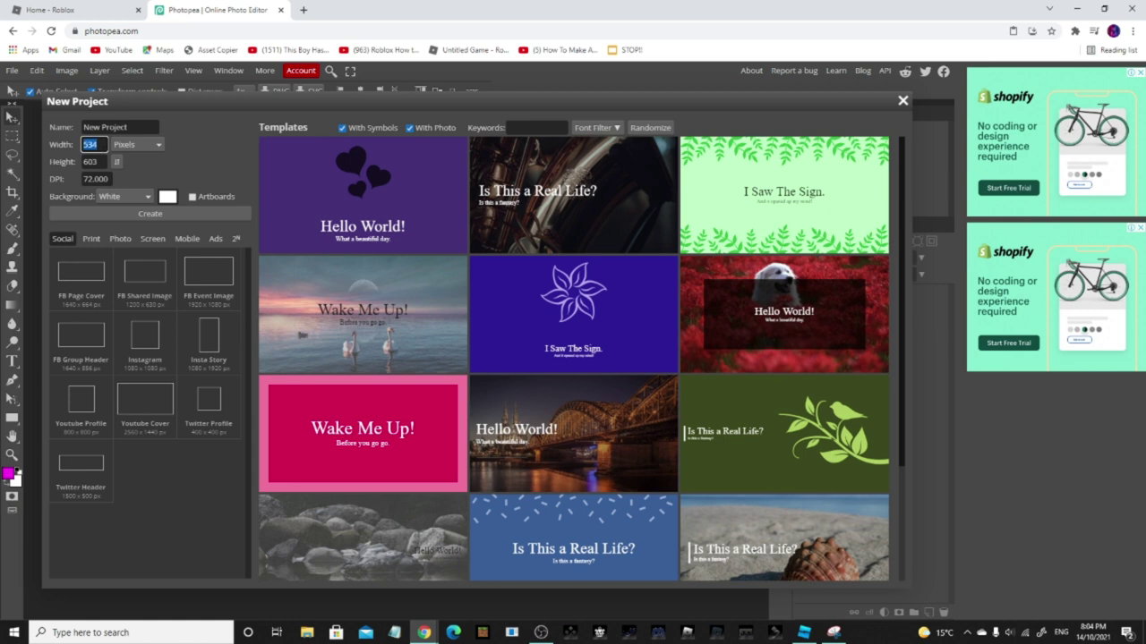
text(500)
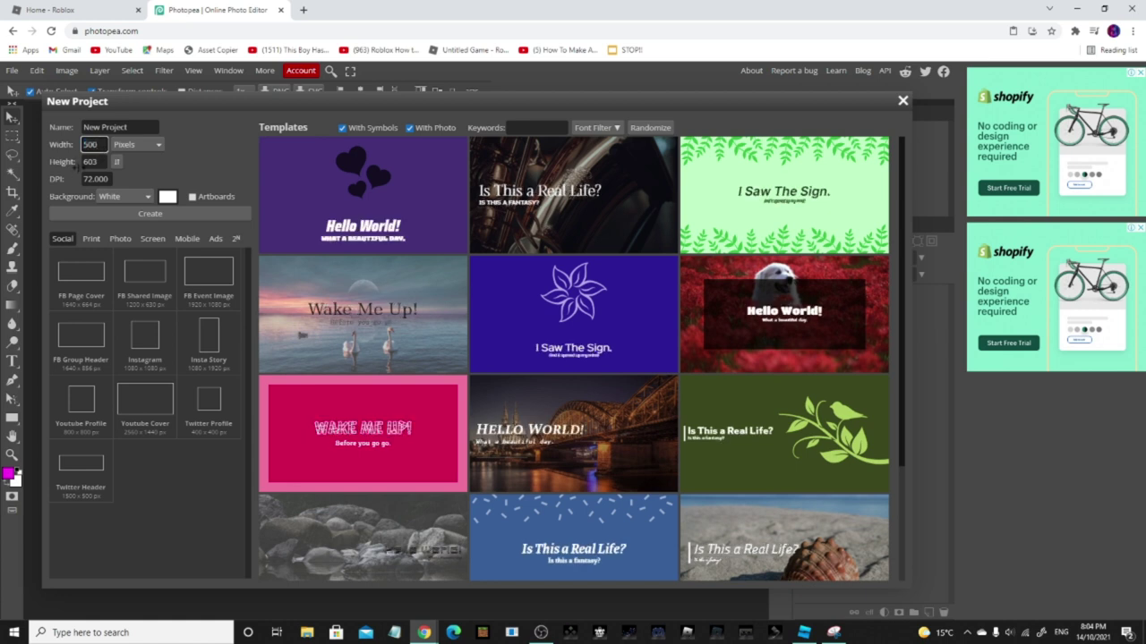
key(Tab)
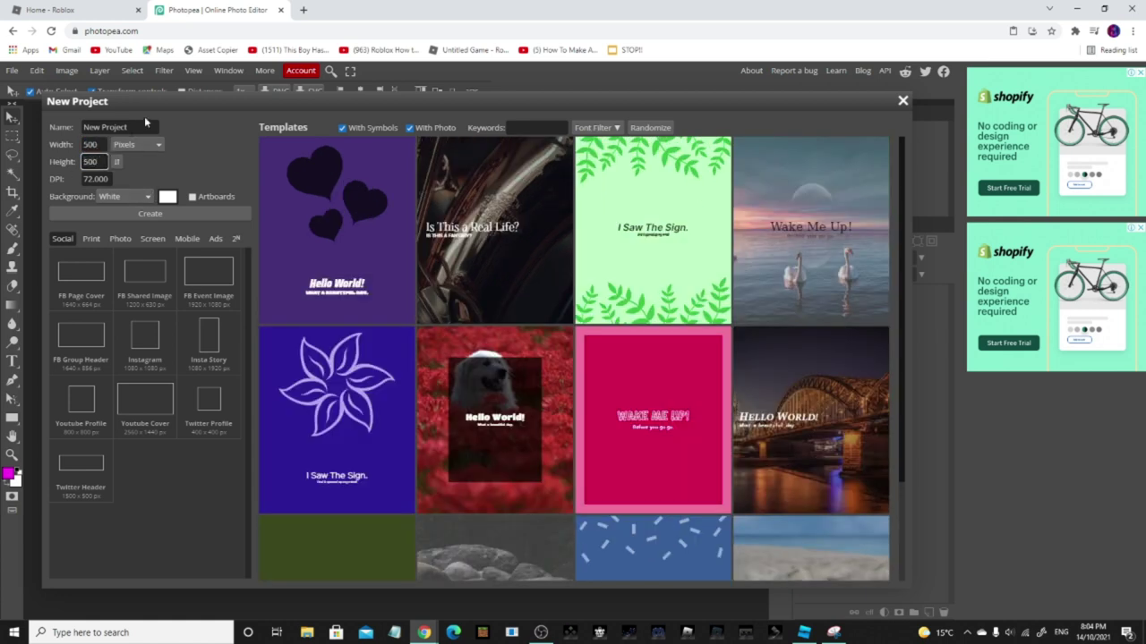
click(148, 126)
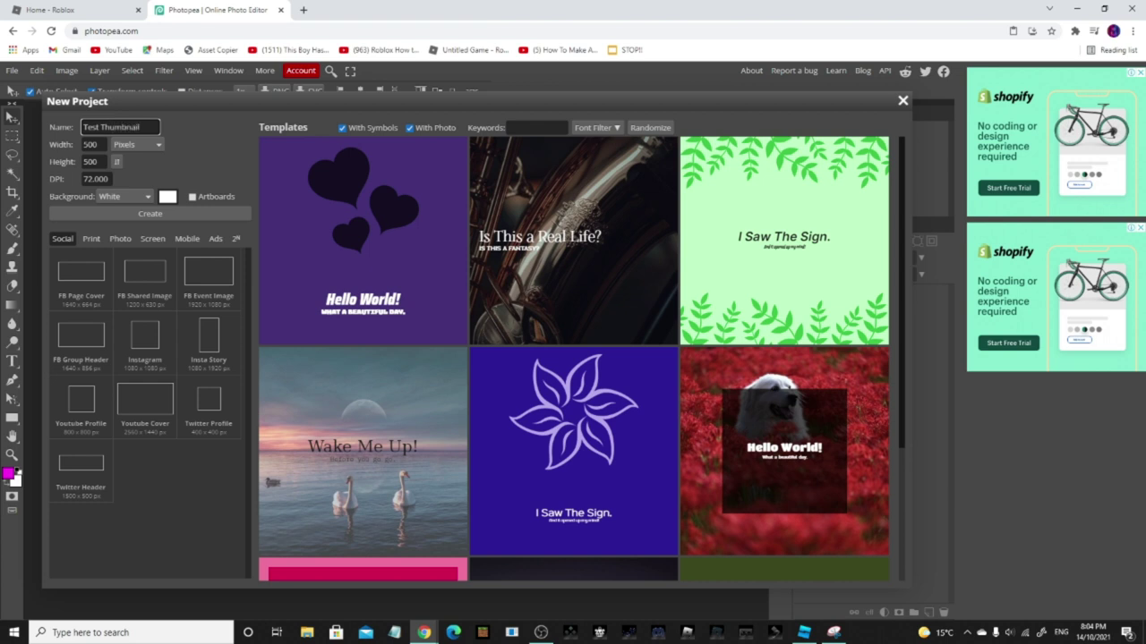
Look at the existing Test Thumbnail.png in Photos as a reference and close it.
click(313, 630)
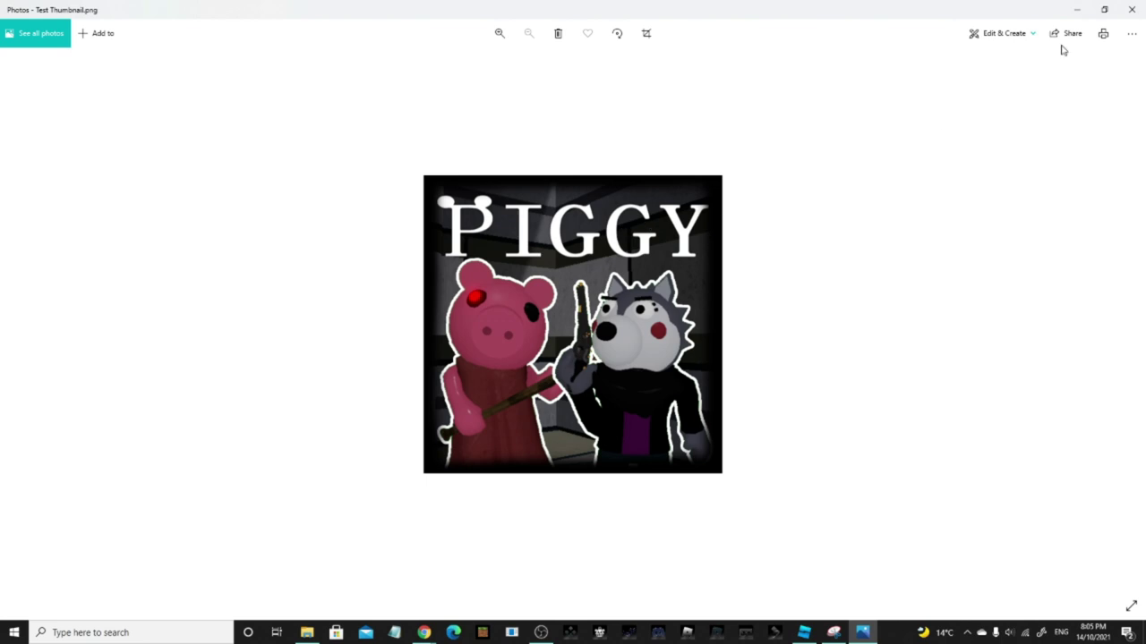
click(1131, 9)
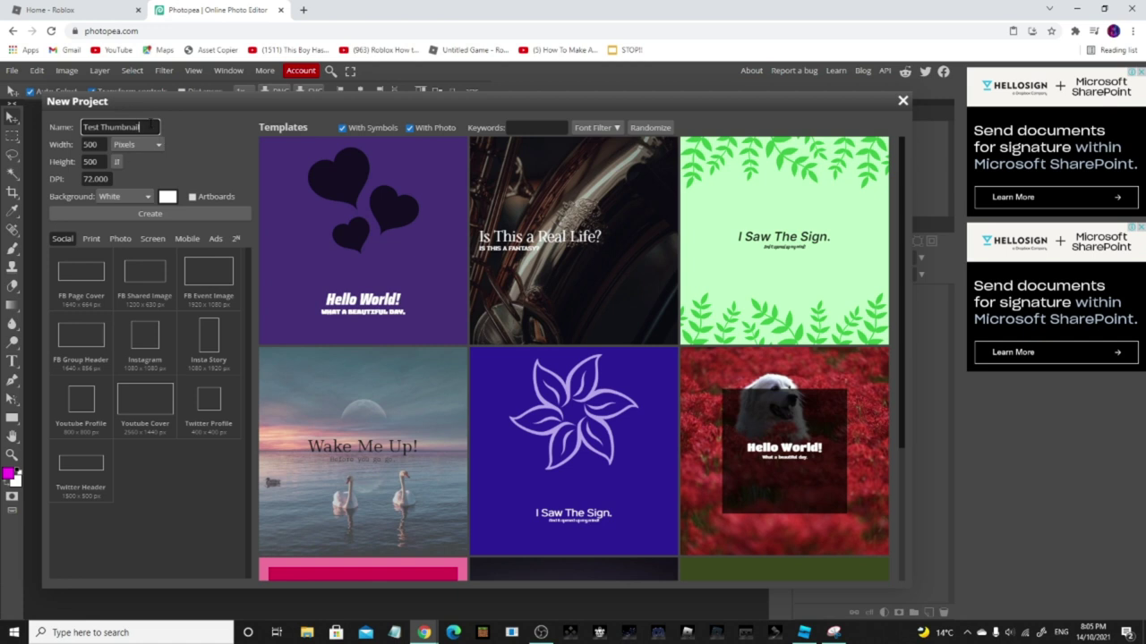
Give the new project a transparent background and create it.
click(124, 196)
click(124, 240)
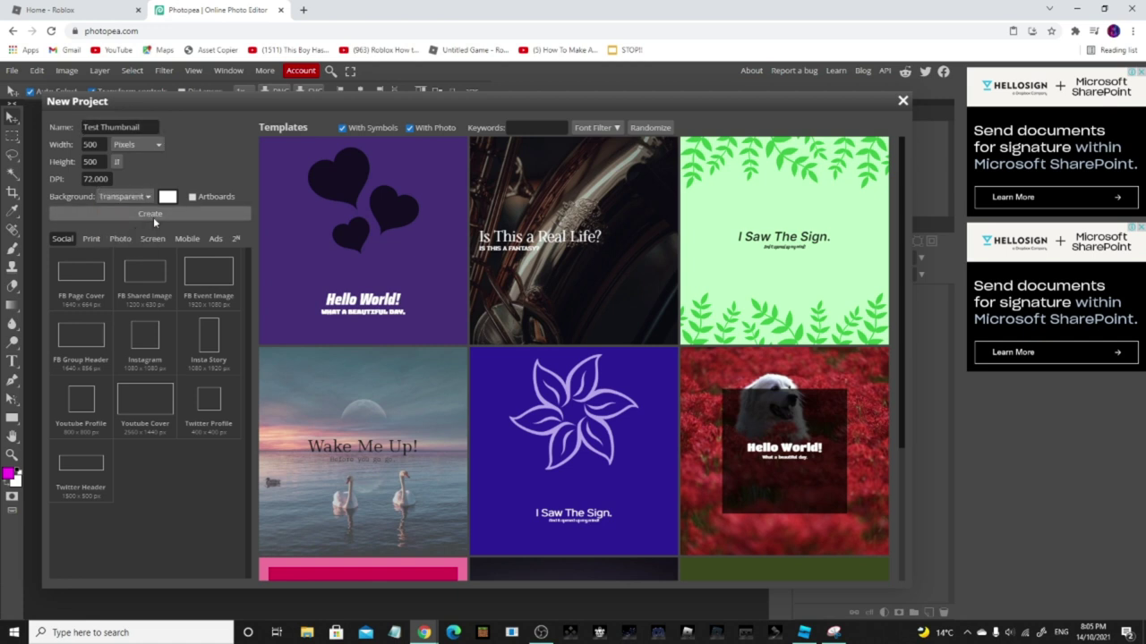
click(150, 215)
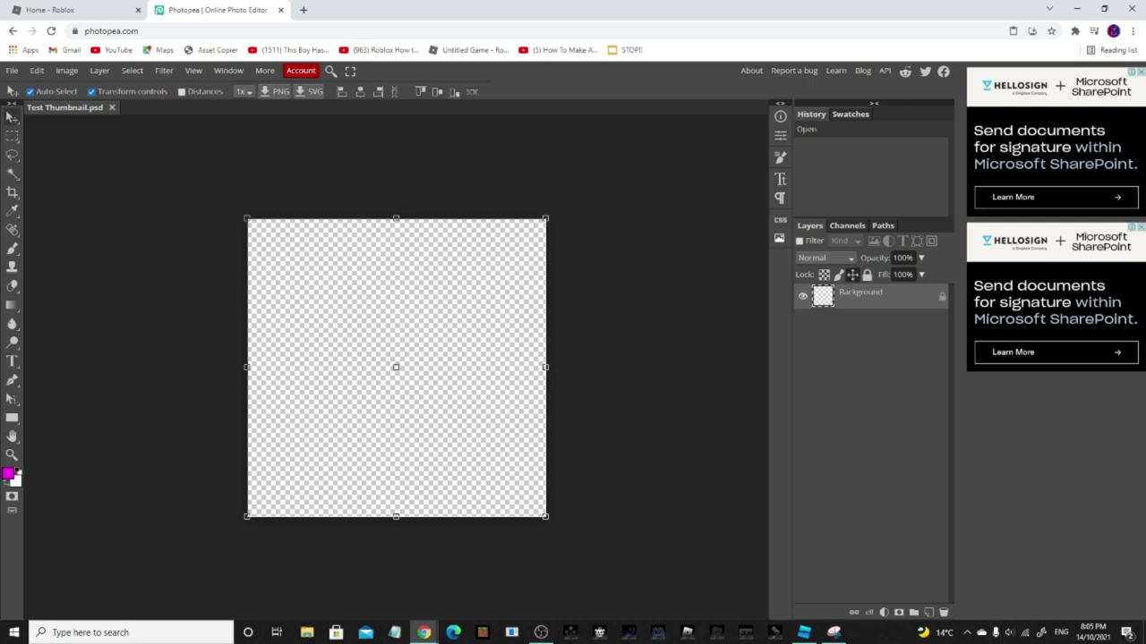
Copy the Piggy snip from Snipping Tool and paste it into the Test Thumbnail document in Photopea.
click(833, 632)
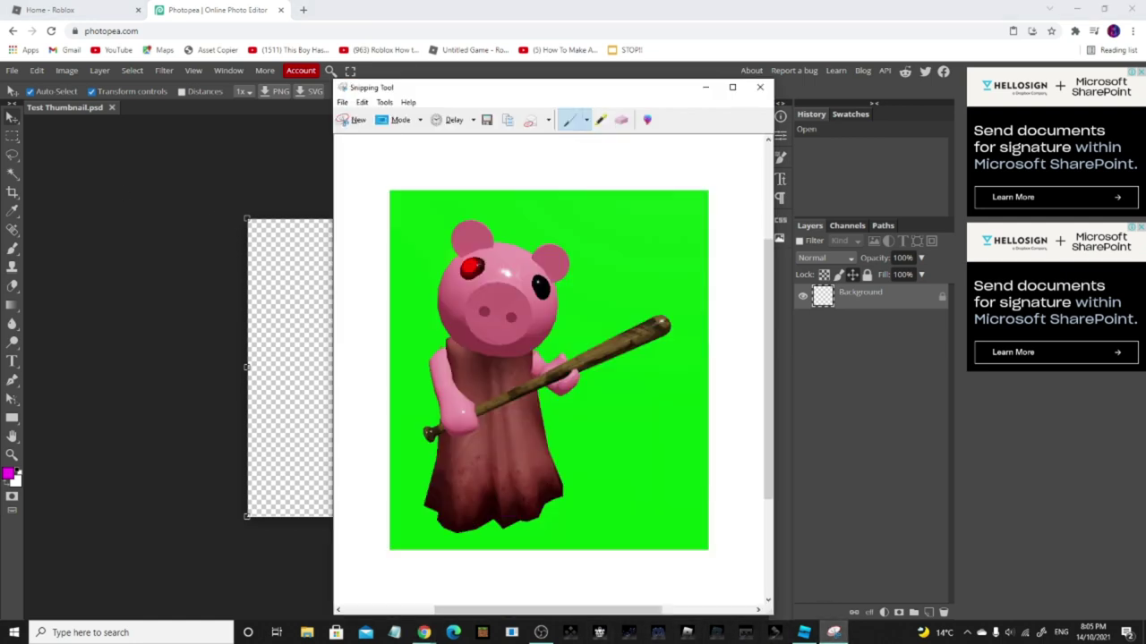
right_click(362, 348)
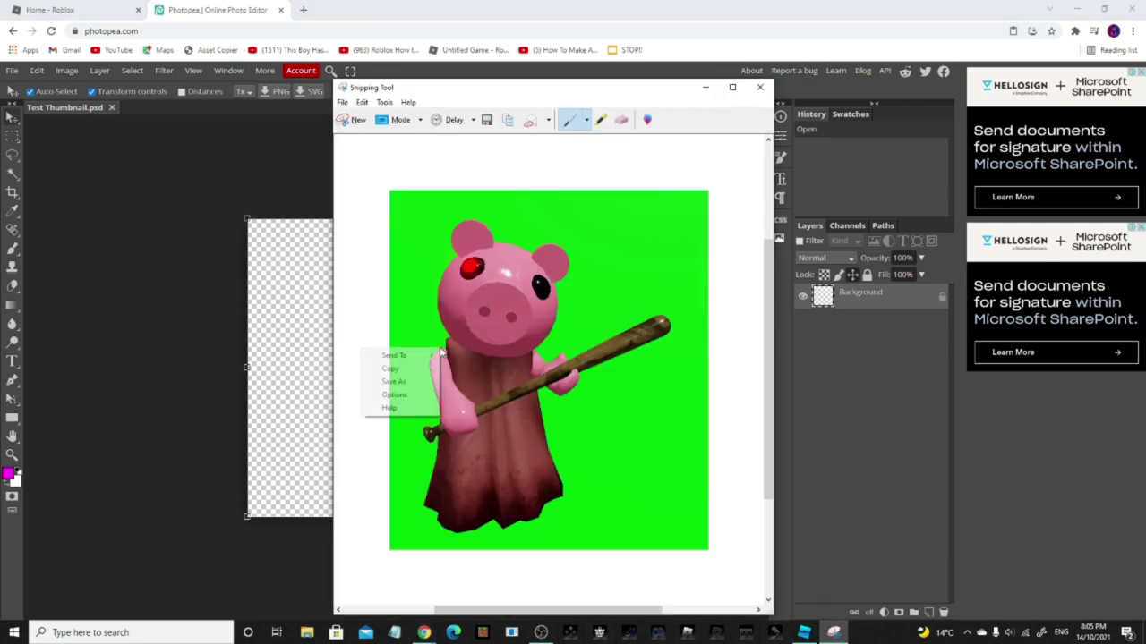
click(421, 373)
click(290, 286)
key(ctrl+v)
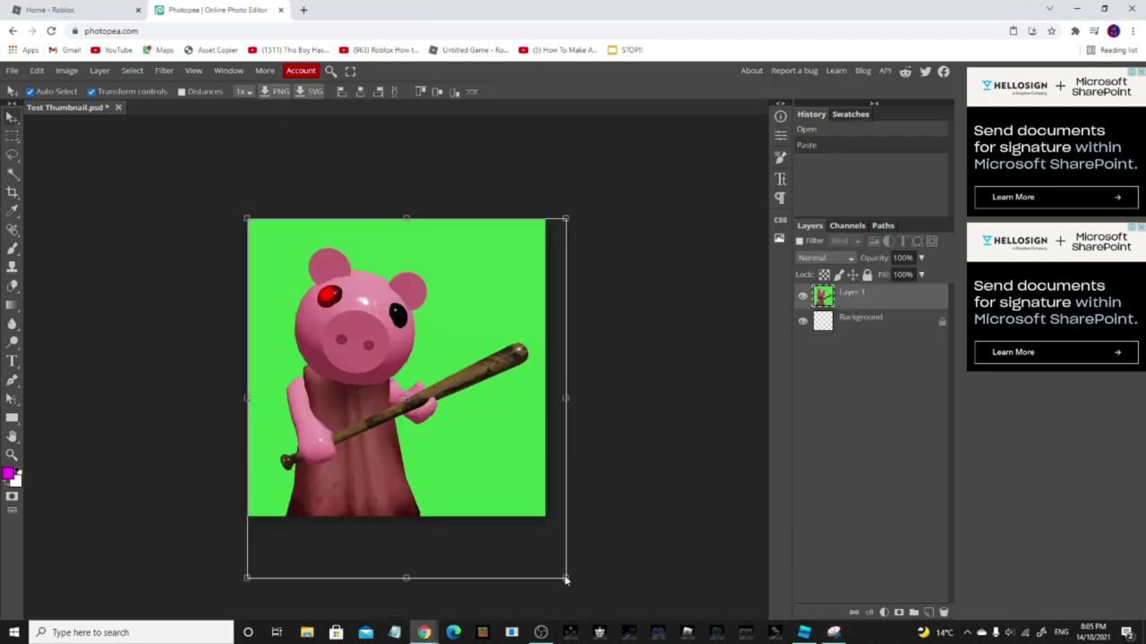
Scale the pasted Piggy image to about 81% and centre it on the canvas, then clear the selection.
drag(565, 578, 506, 536)
drag(453, 385, 474, 391)
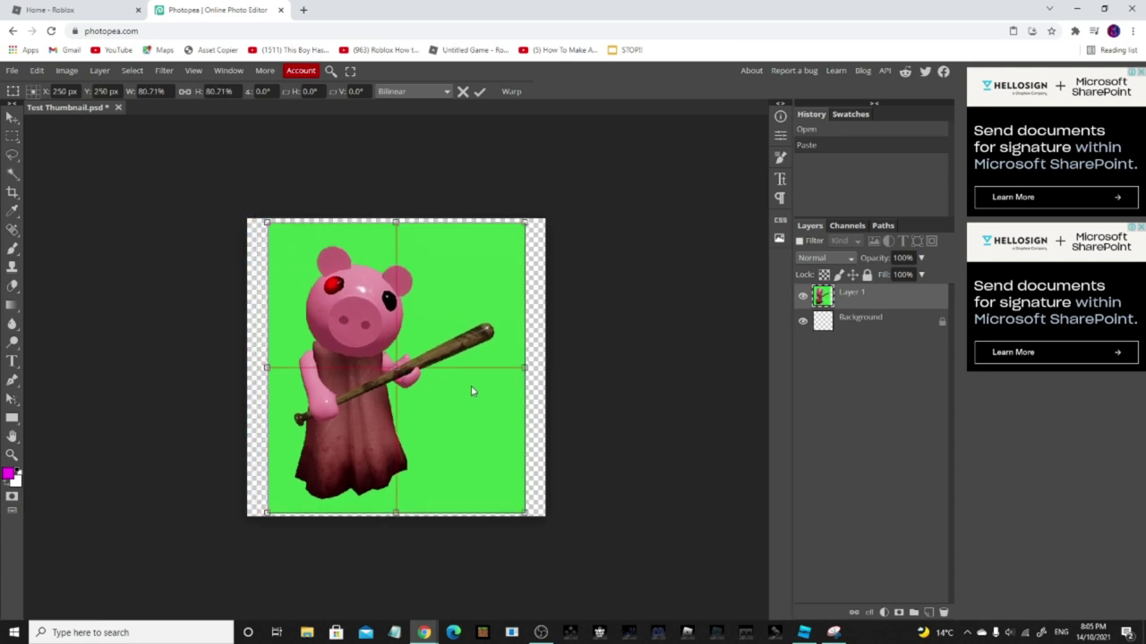
key(Return)
key(ctrl+d)
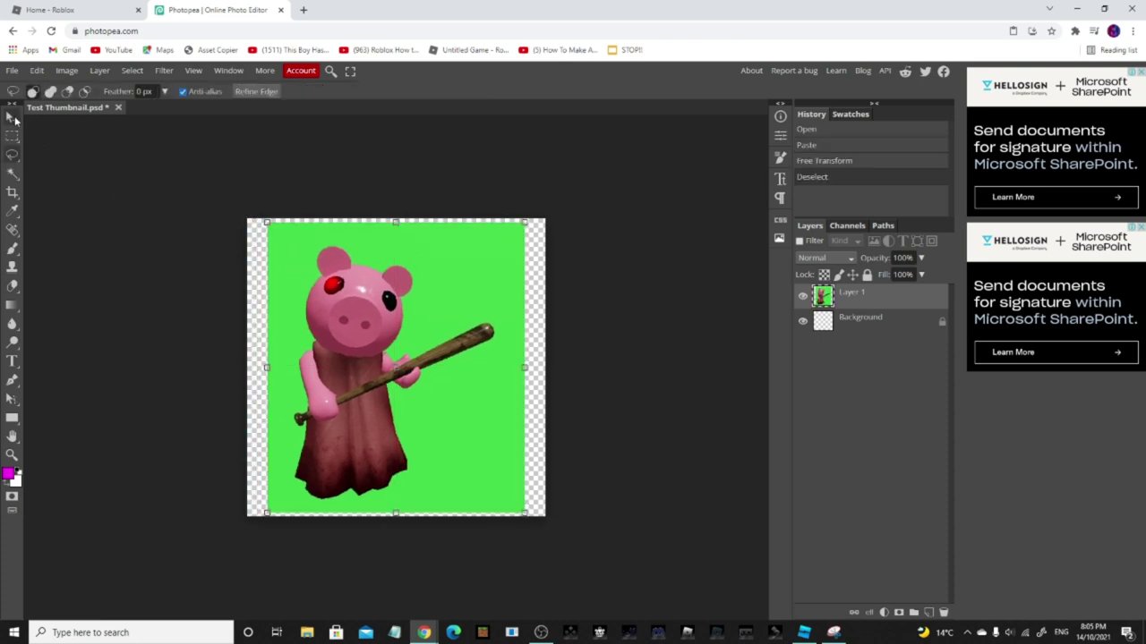
Remove the green background around Piggy with the Magic Wand, including the leftover patch beside the head, and deselect.
click(13, 173)
click(448, 274)
key(Delete)
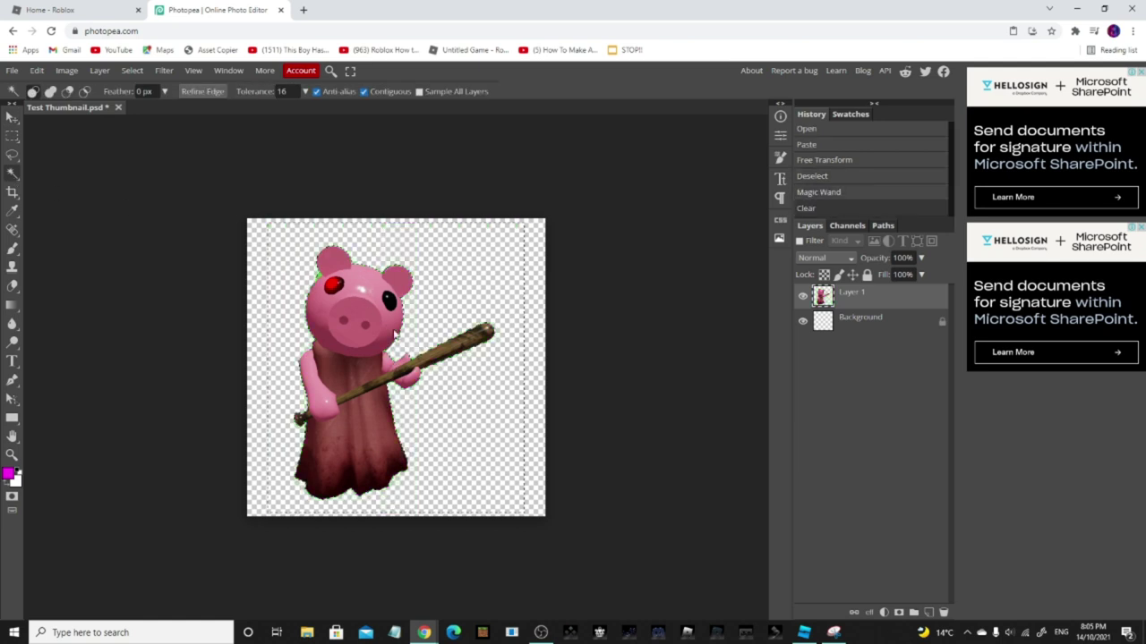
click(316, 276)
key(Delete)
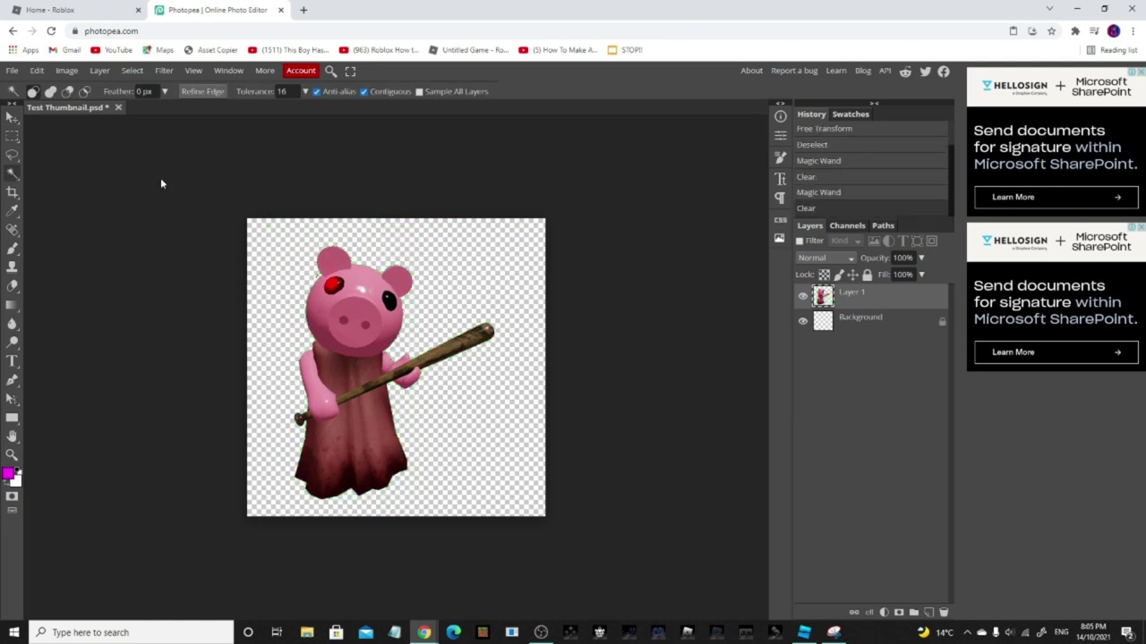
key(ctrl+d)
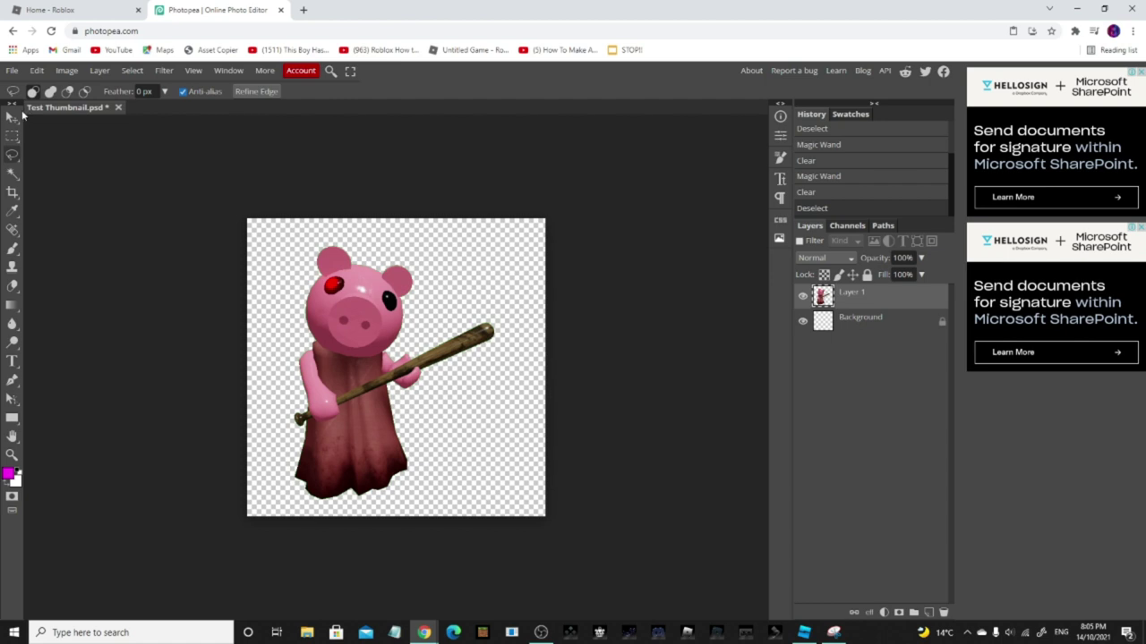
Add a white outside Stroke layer style at 100% opacity to the Piggy layer and apply it.
click(13, 117)
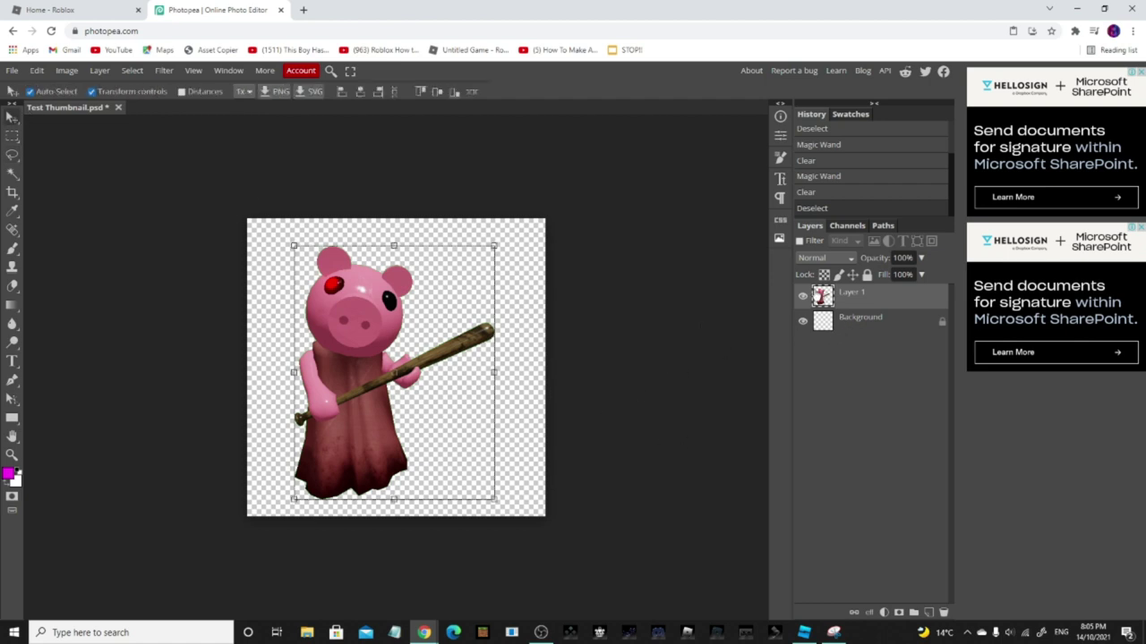
right_click(841, 294)
click(787, 280)
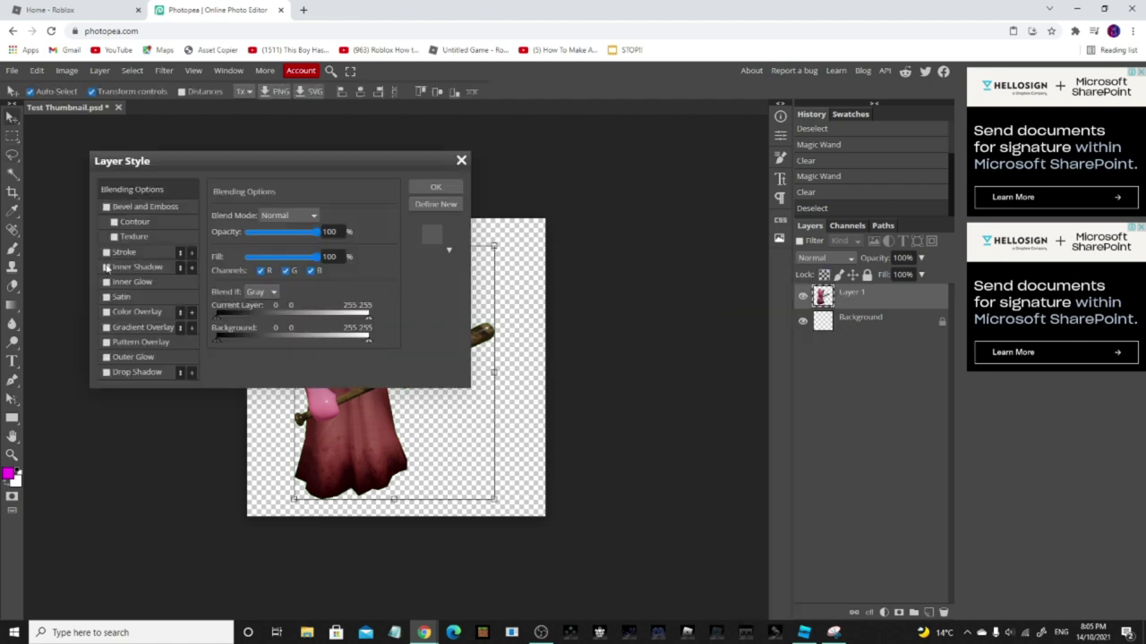
click(105, 252)
click(143, 255)
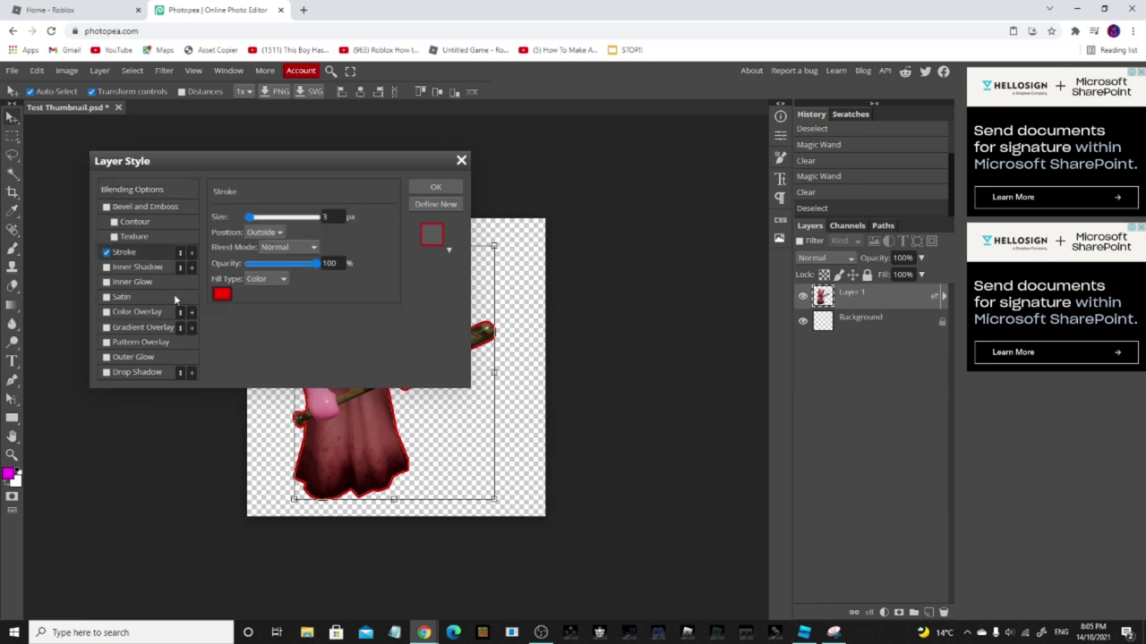
click(224, 293)
click(100, 180)
click(314, 321)
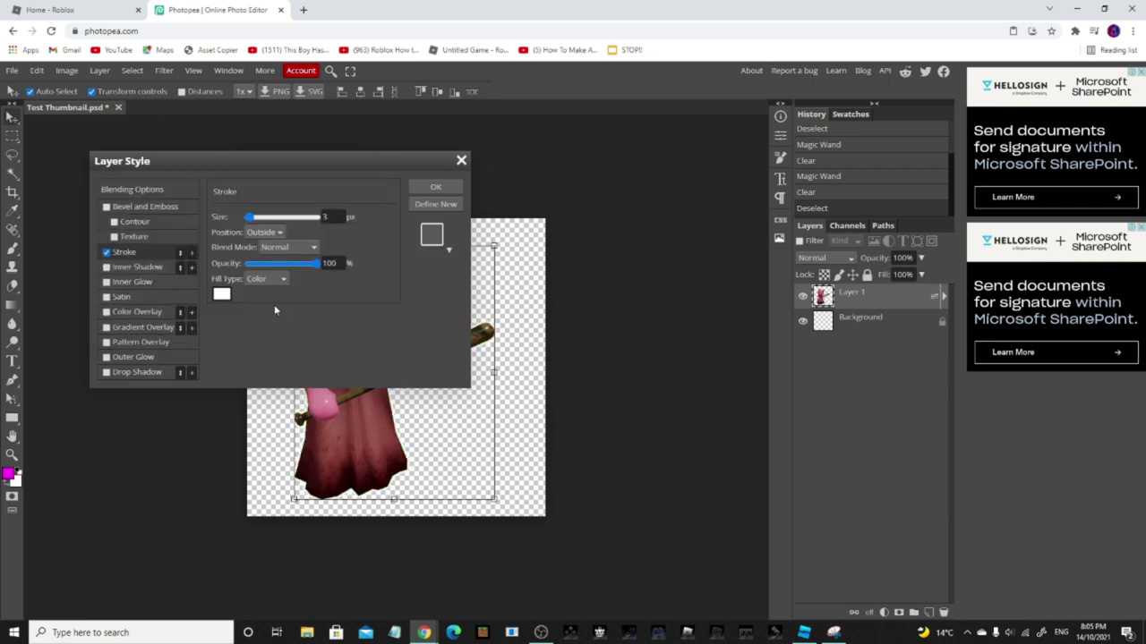
drag(250, 218, 251, 218)
click(435, 187)
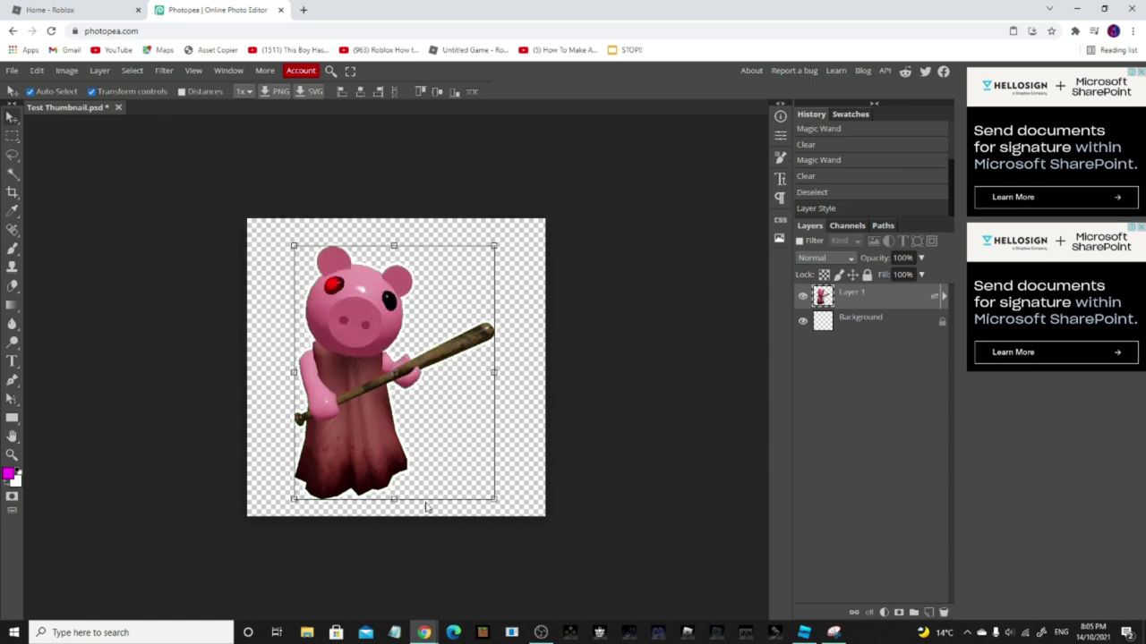